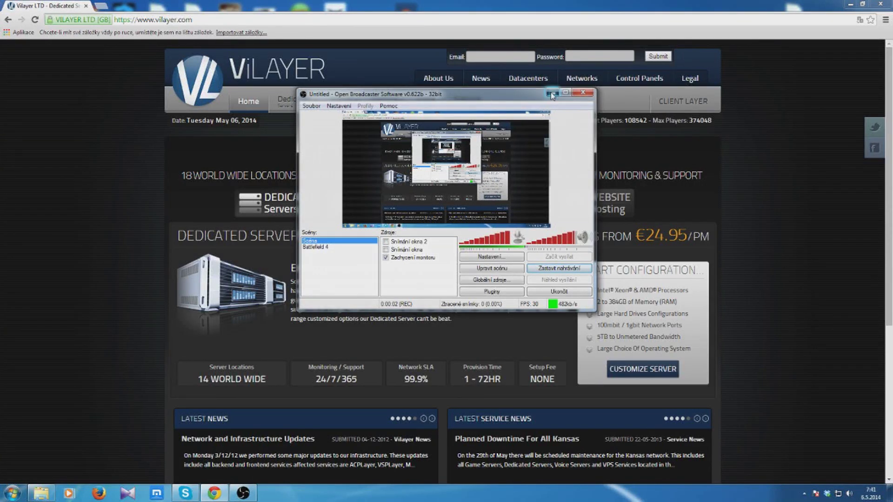
# Browse the Vilayer homepage offerings, add a blank browser tab, and return to Vilayer.
pyautogui.click(552, 92)
pyautogui.scroll(-3, 760, 193)
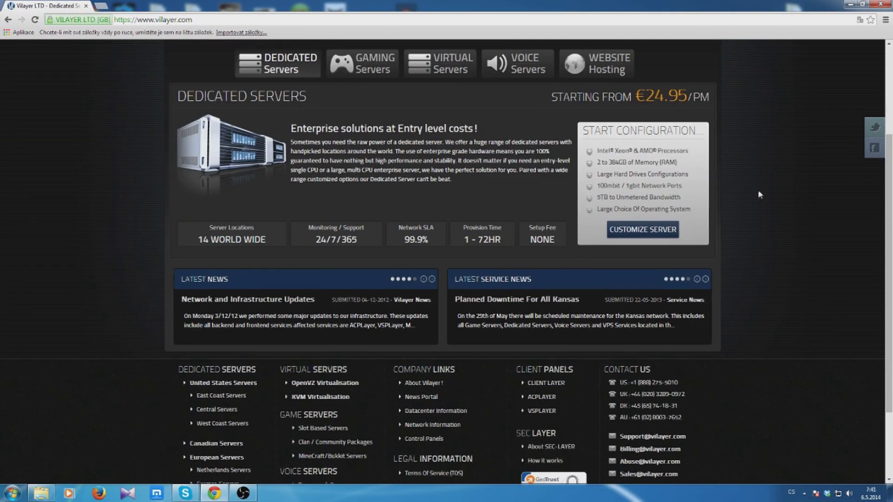
pyautogui.scroll(3, 758, 194)
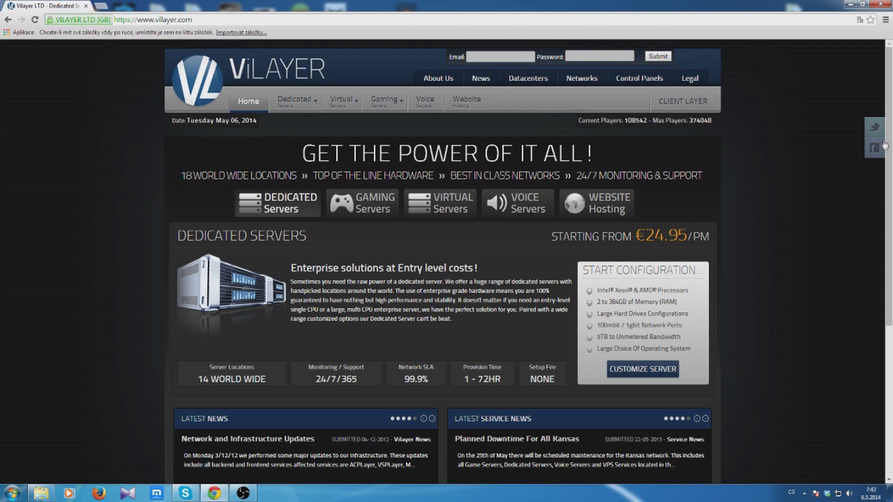
pyautogui.scroll(-2, 756, 190)
pyautogui.scroll(2, 746, 209)
pyautogui.click(102, 6)
pyautogui.click(43, 6)
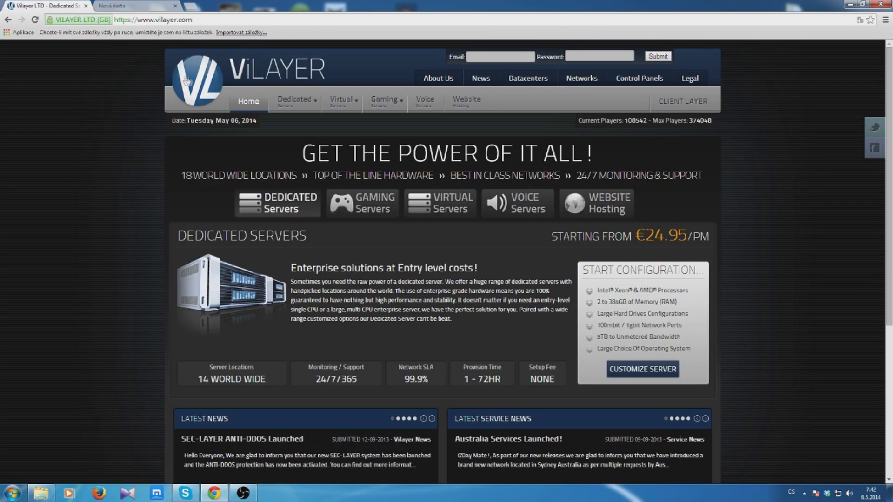
pyautogui.moveTo(296, 100)
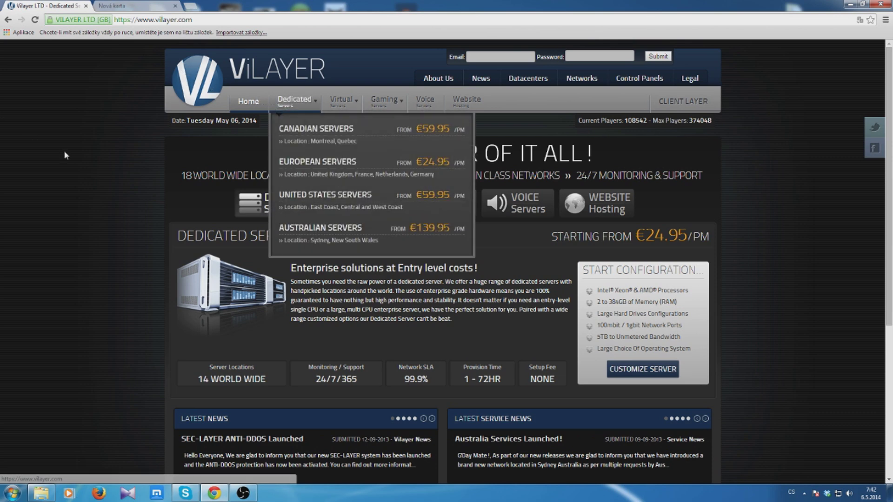
pyautogui.scroll(-2, 101, 114)
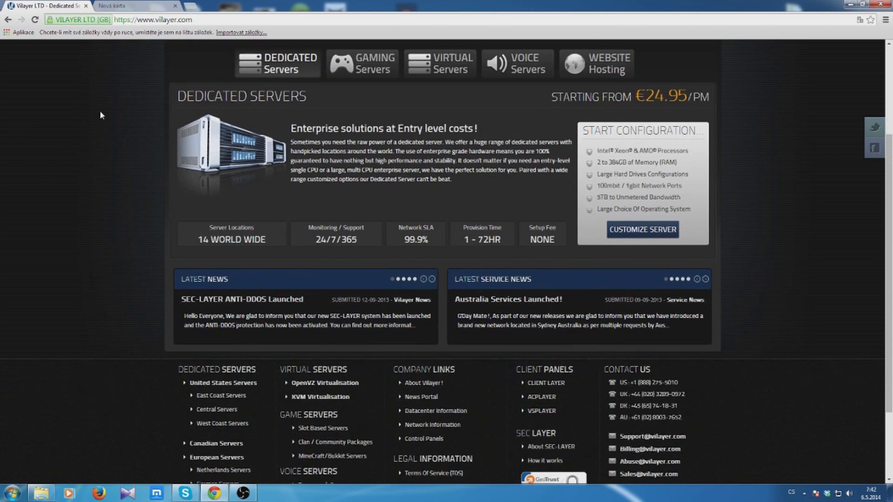
pyautogui.scroll(2, 100, 116)
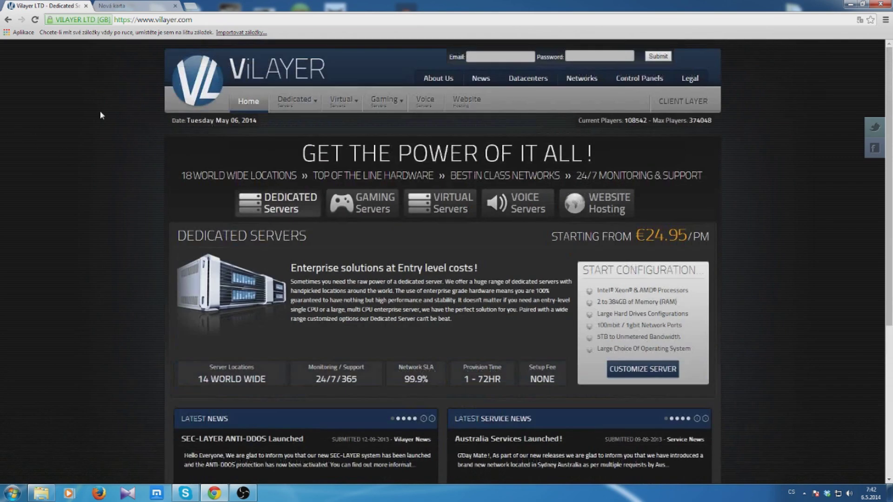
# Go to Gaming > Game Servers to list supported games with per-slot prices.
pyautogui.click(400, 128)
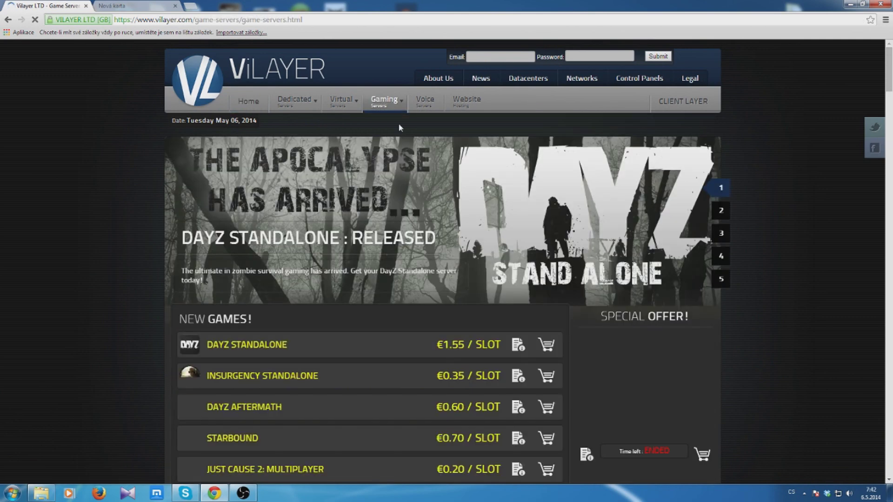
pyautogui.scroll(-3, 343, 176)
pyautogui.scroll(-3, 343, 175)
pyautogui.scroll(-5, 343, 175)
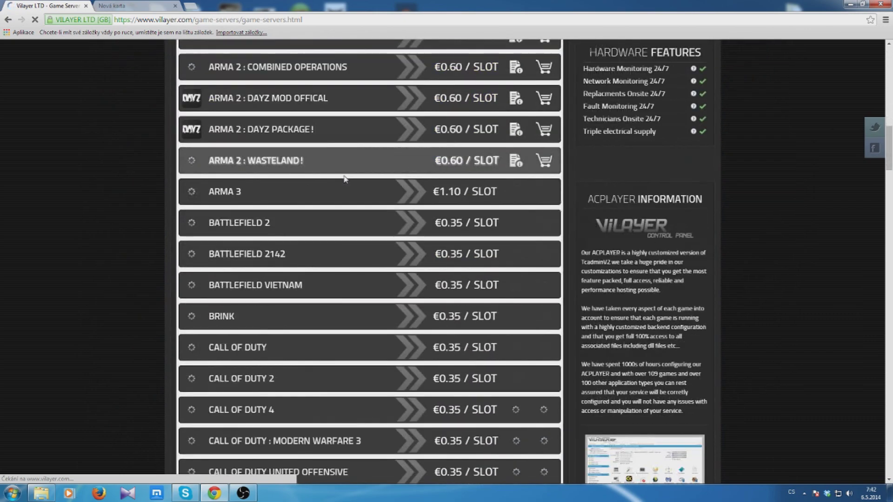
pyautogui.scroll(3, 344, 174)
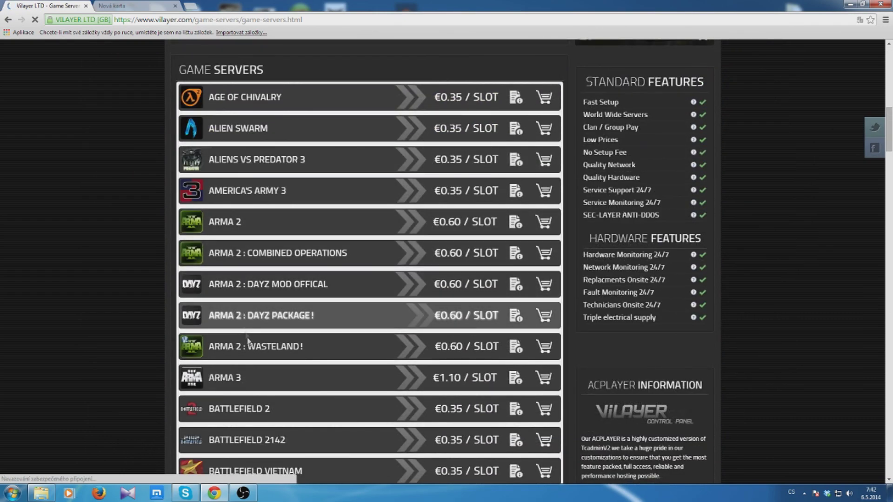
# Start an ArmA 3 order and select No Branding, bringing the total to €34.00EUR.
pyautogui.click(550, 381)
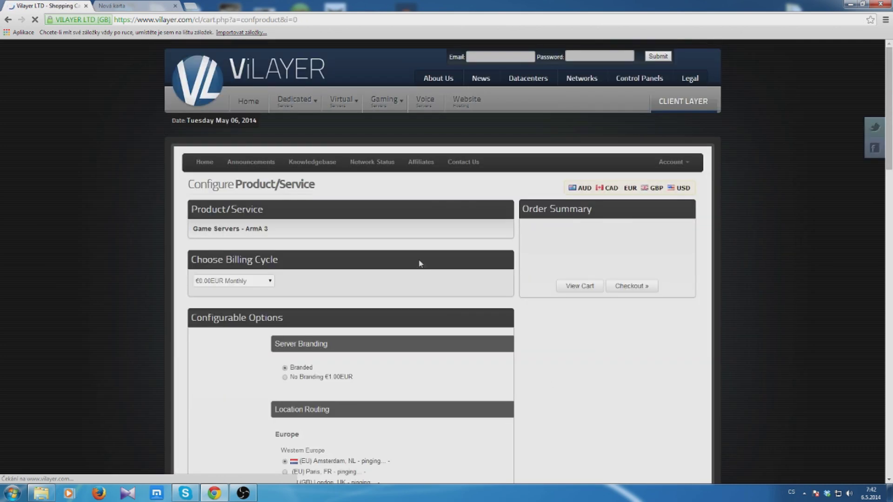
pyautogui.scroll(-2, 419, 258)
pyautogui.scroll(-3, 241, 163)
pyautogui.scroll(-2, 241, 163)
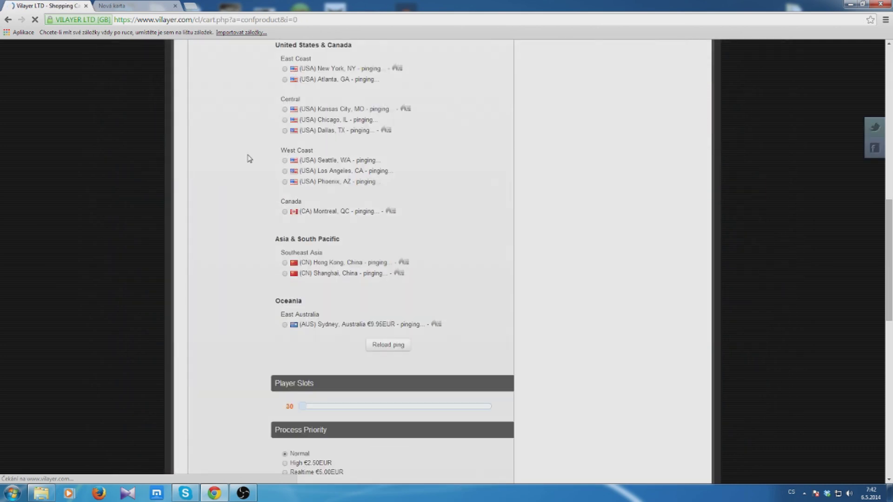
pyautogui.scroll(-3, 247, 155)
pyautogui.scroll(3, 247, 155)
pyautogui.scroll(3, 248, 159)
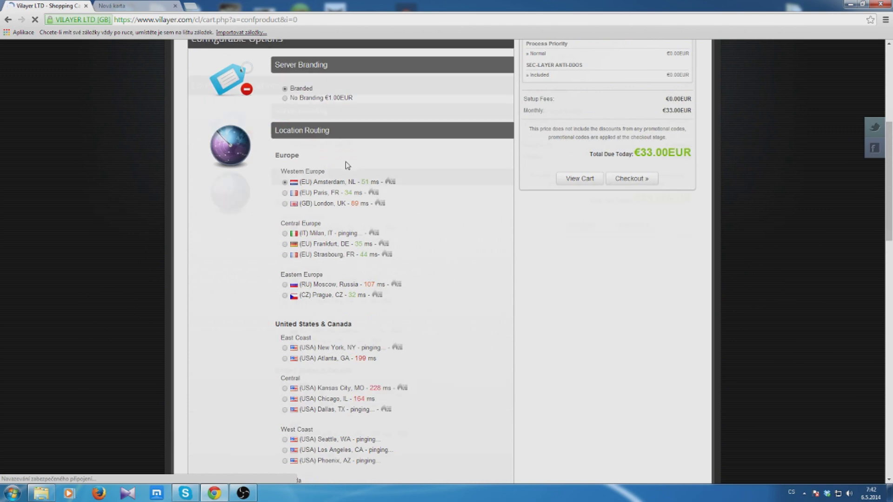
pyautogui.scroll(2, 354, 173)
pyautogui.scroll(-2, 355, 173)
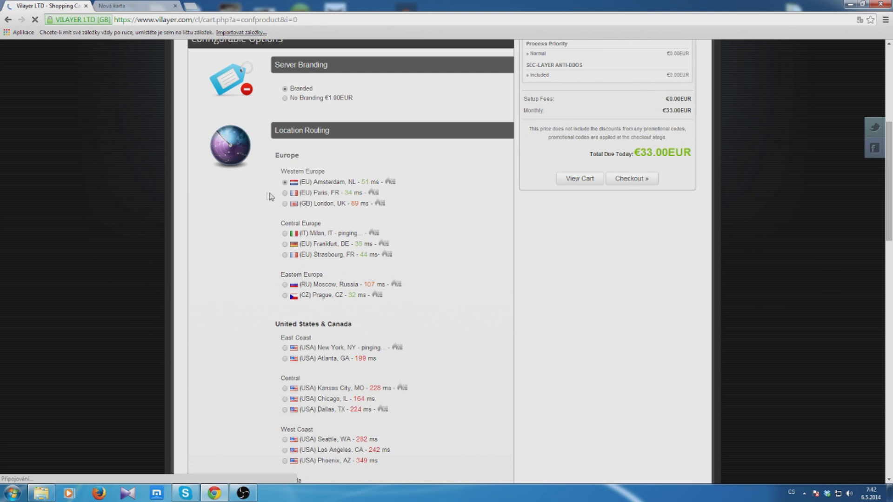
pyautogui.scroll(2, 254, 198)
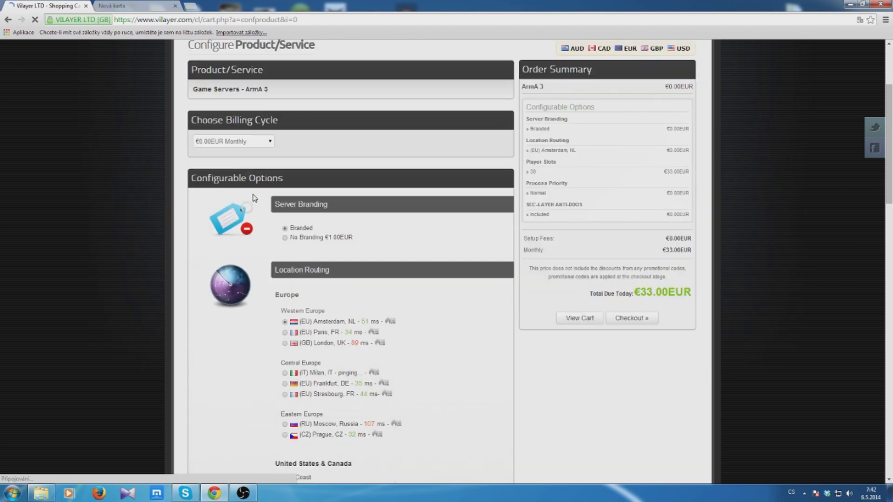
pyautogui.click(287, 238)
pyautogui.click(287, 240)
pyautogui.click(286, 239)
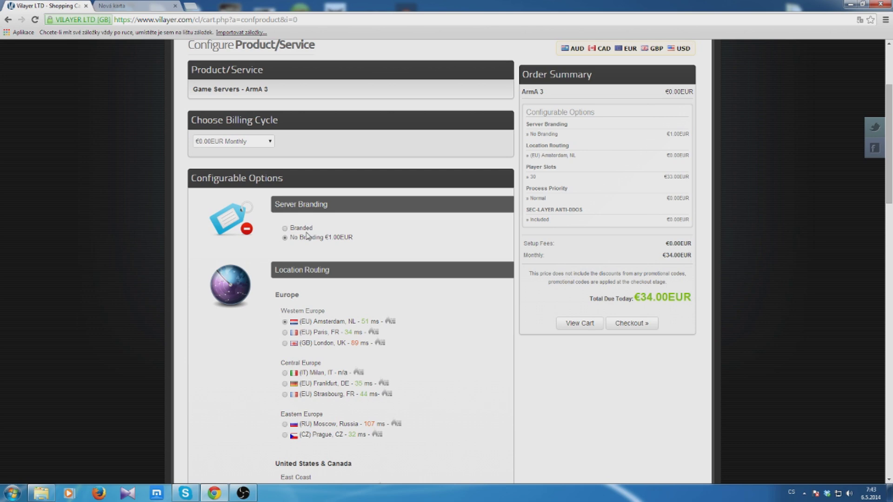
pyautogui.scroll(-2, 303, 236)
pyautogui.scroll(-3, 303, 235)
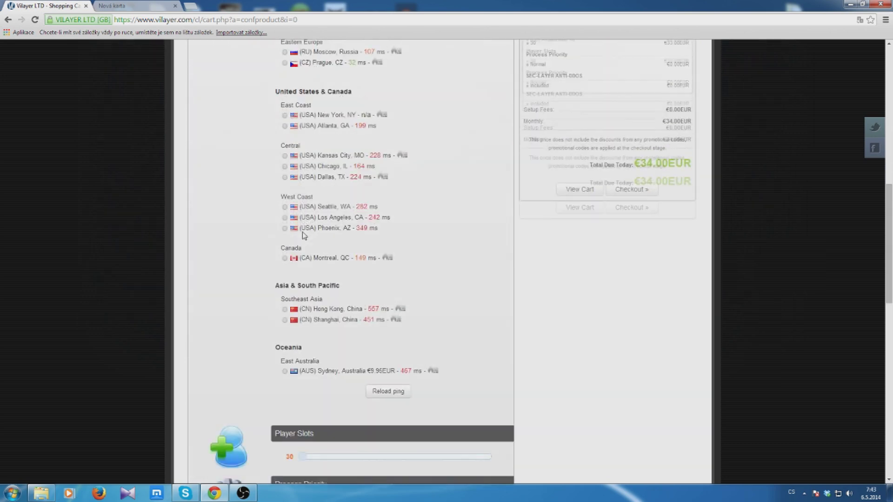
pyautogui.scroll(-4, 302, 236)
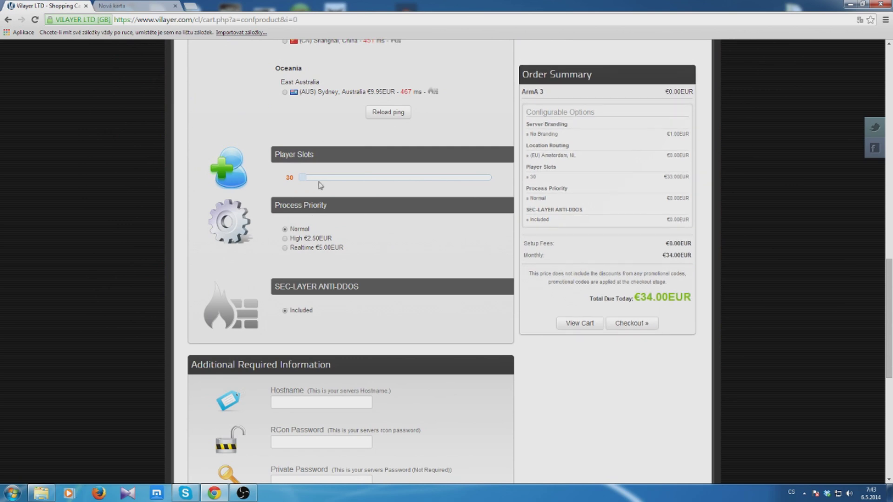
pyautogui.moveTo(301, 179)
pyautogui.mouseDown()
pyautogui.moveTo(417, 180)
pyautogui.moveTo(301, 180)
pyautogui.mouseUp()
pyautogui.scroll(-3, 302, 179)
pyautogui.scroll(-1, 209, 178)
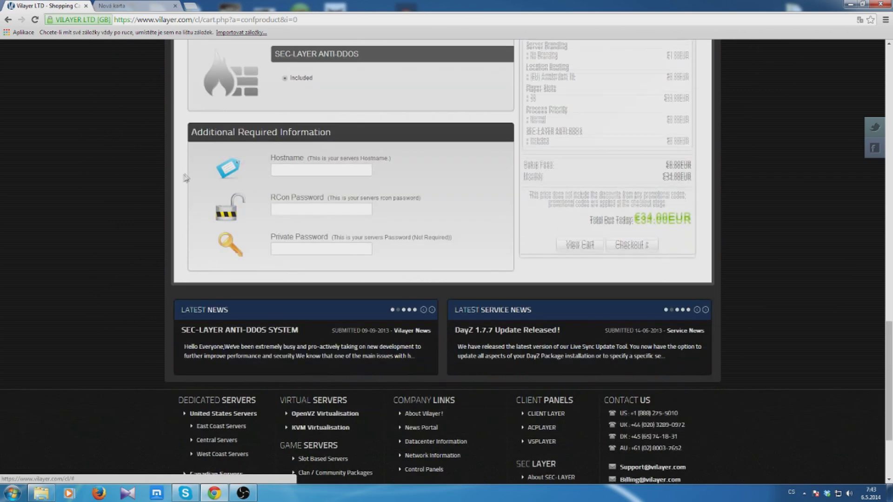
pyautogui.scroll(3, 187, 177)
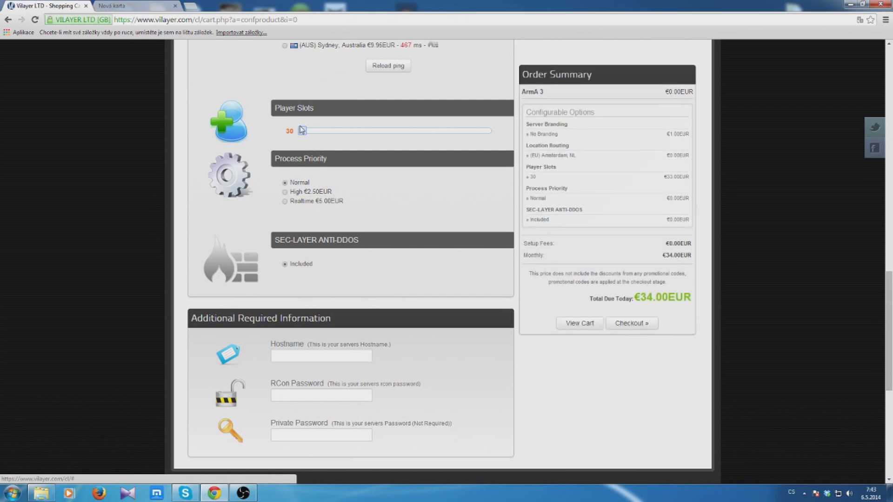
pyautogui.moveTo(308, 132); pyautogui.dragTo(355, 137)
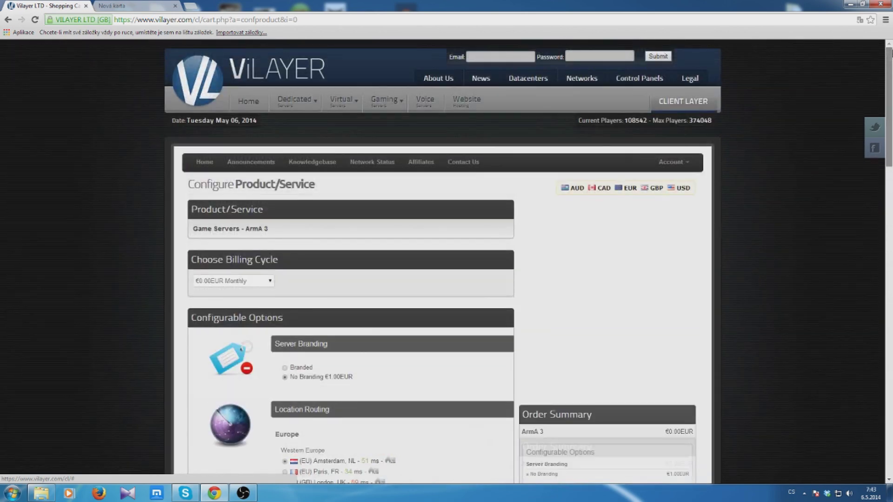
pyautogui.scroll(-2, 699, 166)
pyautogui.scroll(-6, 699, 166)
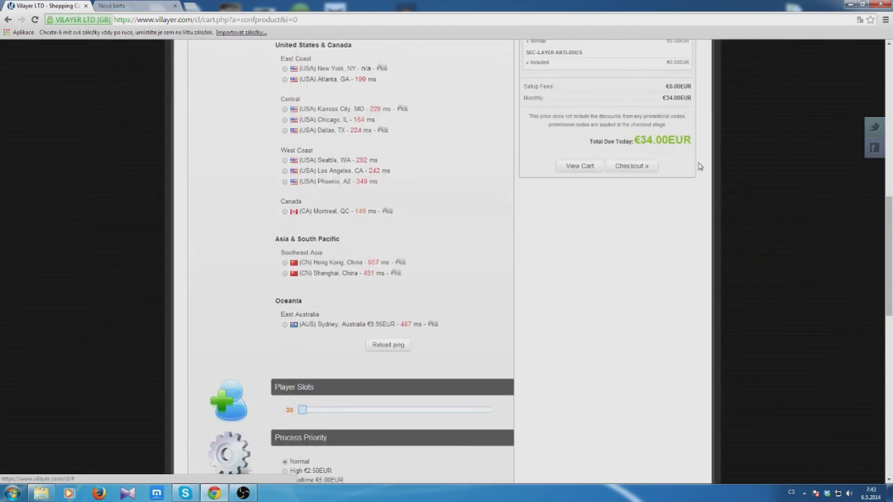
pyautogui.scroll(-3, 700, 167)
pyautogui.scroll(-2, 700, 166)
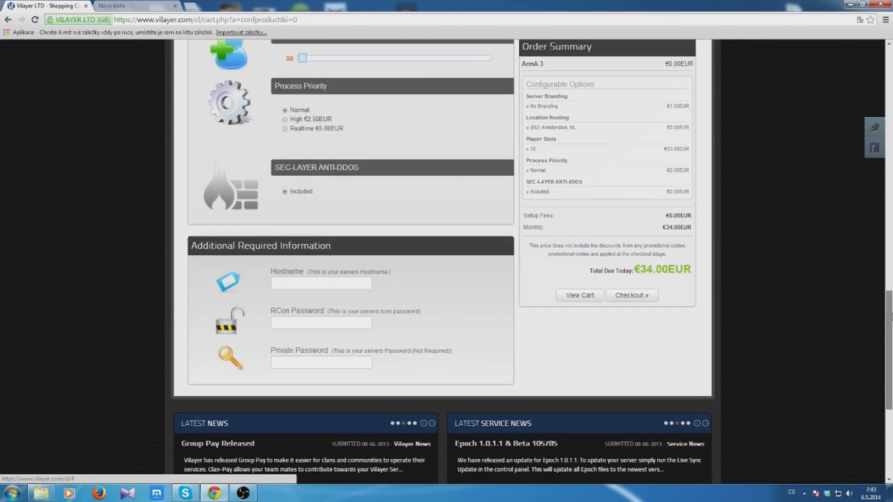
pyautogui.moveTo(889, 316)
pyautogui.mouseDown()
pyautogui.moveTo(879, 107)
pyautogui.moveTo(853, 228)
pyautogui.moveTo(879, 130)
pyautogui.moveTo(882, 47)
pyautogui.mouseUp()
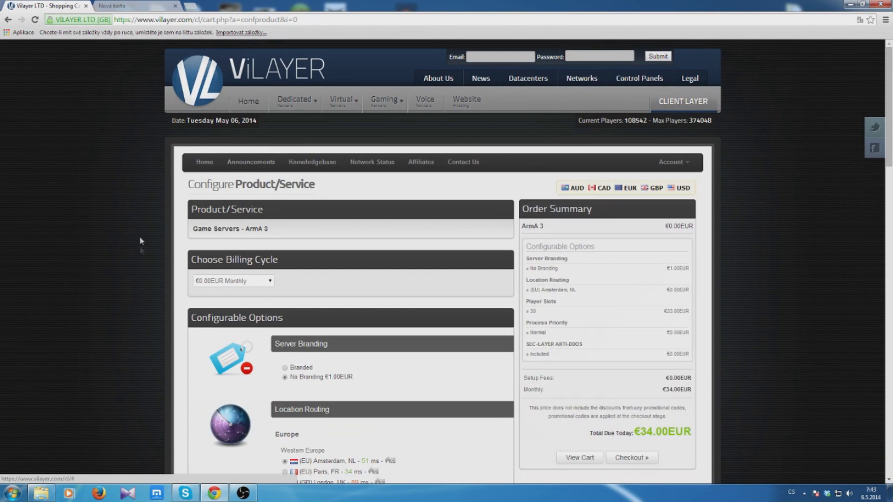
pyautogui.click(112, 6)
pyautogui.click(63, 5)
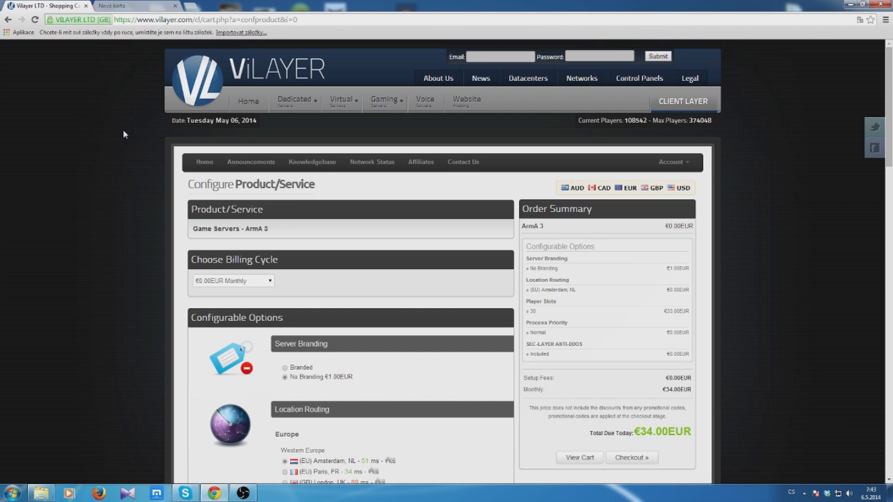
pyautogui.scroll(-2, 122, 130)
pyautogui.scroll(-1, 123, 129)
pyautogui.scroll(-4, 123, 130)
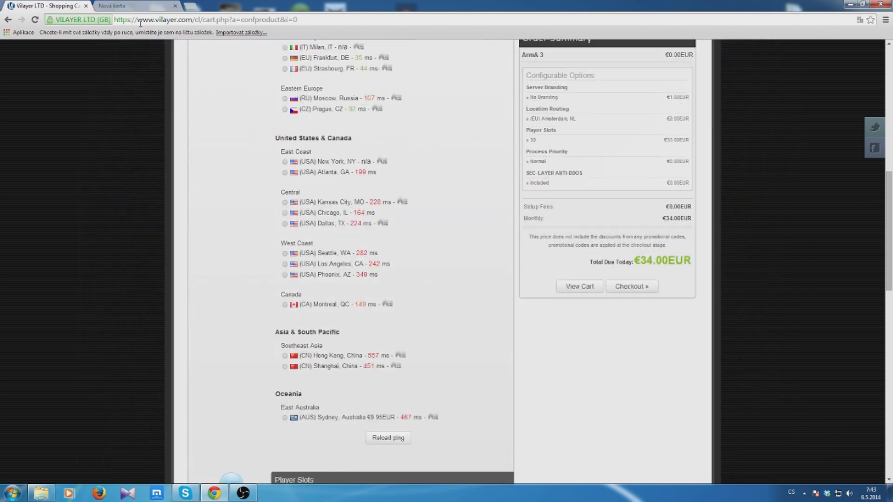
pyautogui.click(118, 6)
# Load Gmail in the second browser tab.
pyautogui.click(84, 8)
pyautogui.click(116, 8)
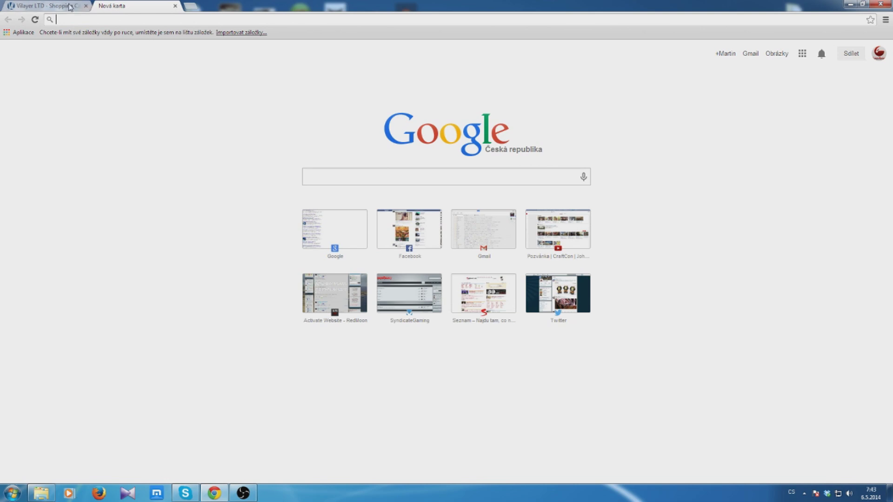
pyautogui.write('gmail.com')
pyautogui.press('Return')
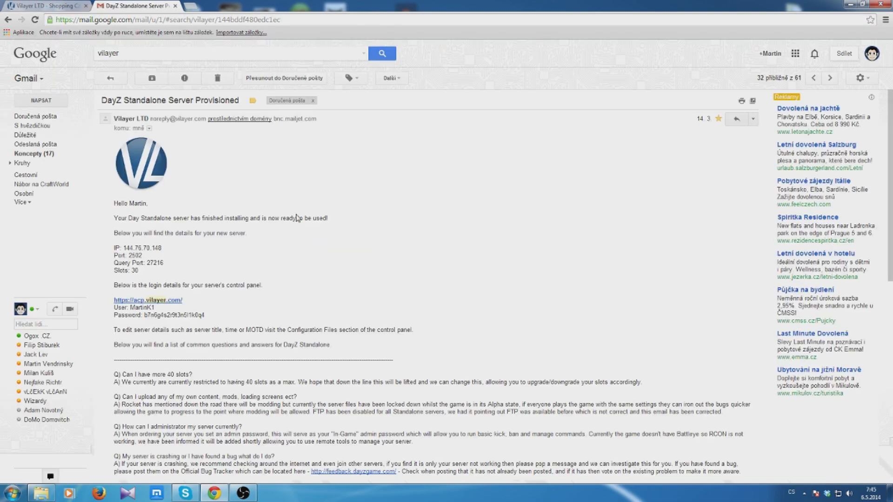
pyautogui.scroll(-2, 291, 214)
pyautogui.scroll(-3, 291, 214)
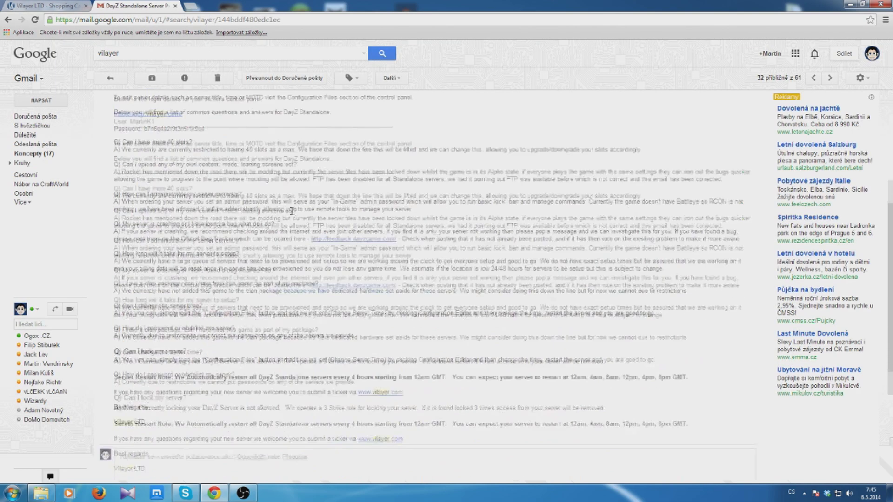
pyautogui.scroll(3, 292, 215)
pyautogui.scroll(2, 292, 214)
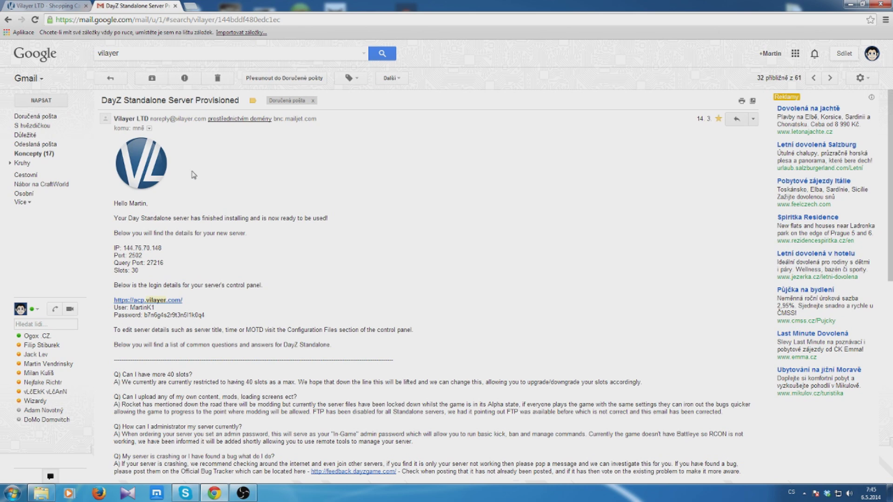
pyautogui.scroll(-1, 255, 213)
pyautogui.scroll(-1, 251, 224)
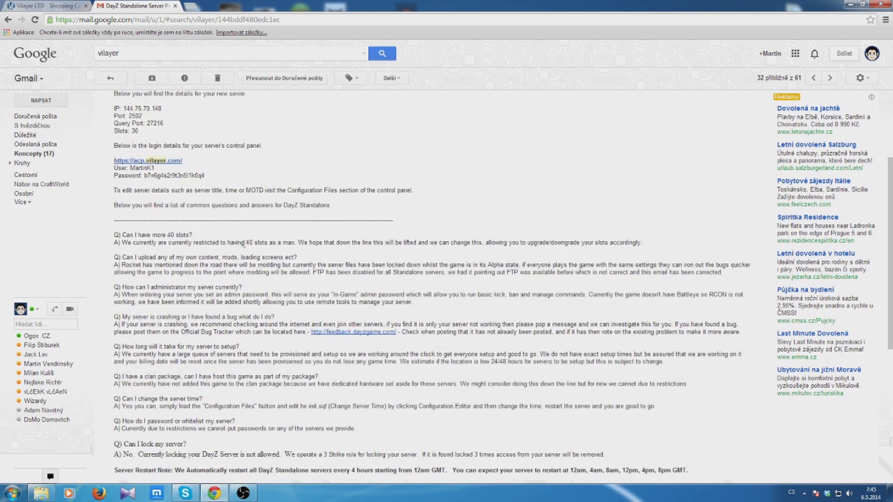
pyautogui.scroll(1, 244, 244)
pyautogui.scroll(1, 174, 216)
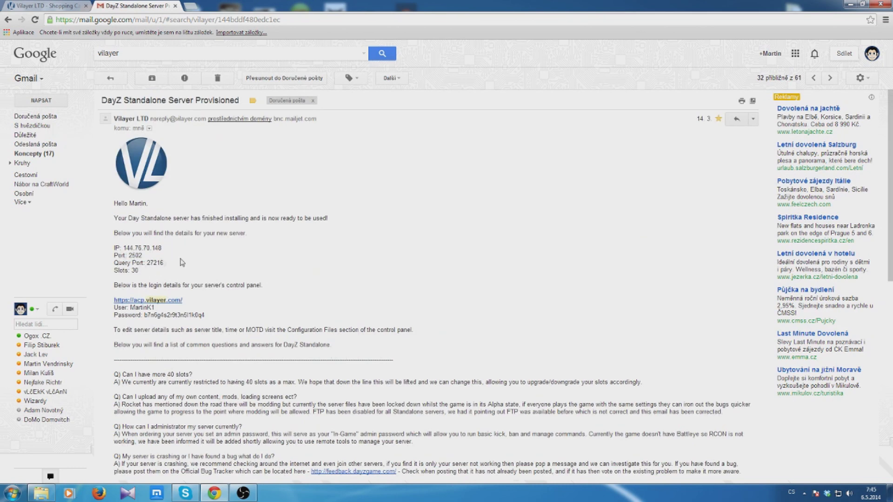
# Open the acp.vilayer.com link from the DayZ provisioned email in a new tab.
pyautogui.moveTo(116, 256); pyautogui.dragTo(148, 271)
pyautogui.click(142, 276)
pyautogui.rightClick(154, 300)
pyautogui.click(175, 308)
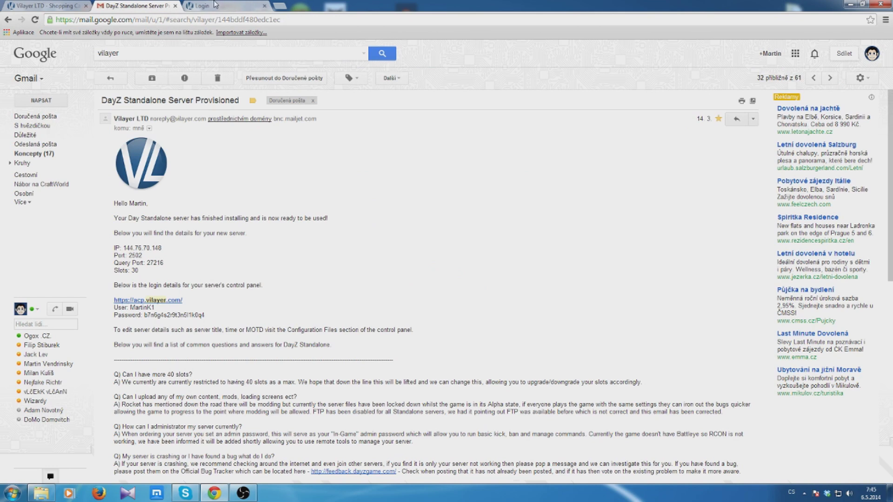
# Close the control panel Login tab and go back to the Vilayer cart tab.
pyautogui.hotkey('ctrl', 'Tab')
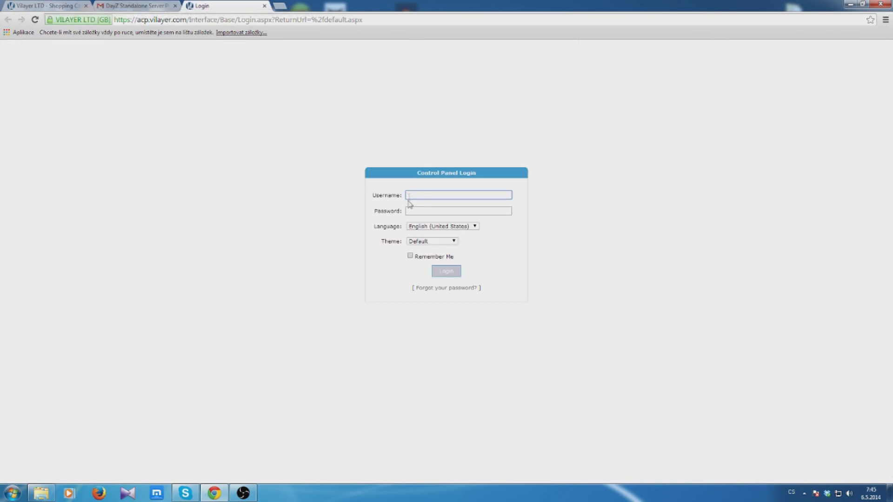
pyautogui.click(115, 6)
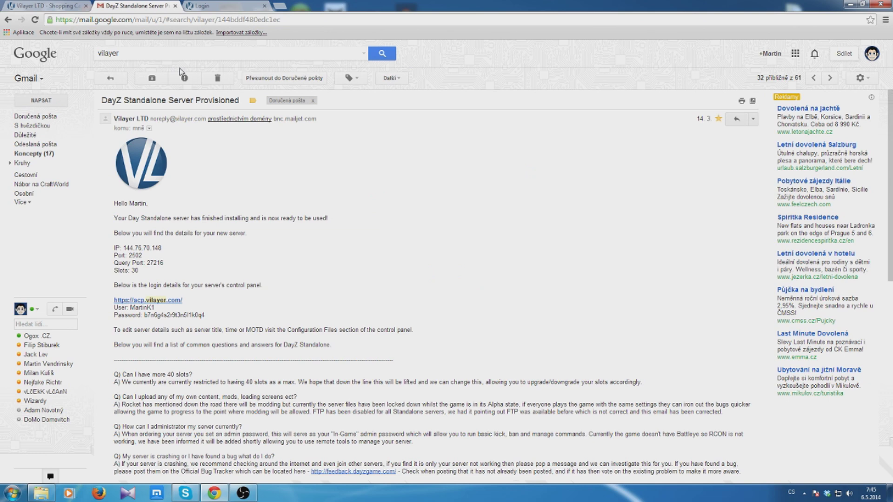
pyautogui.click(209, 6)
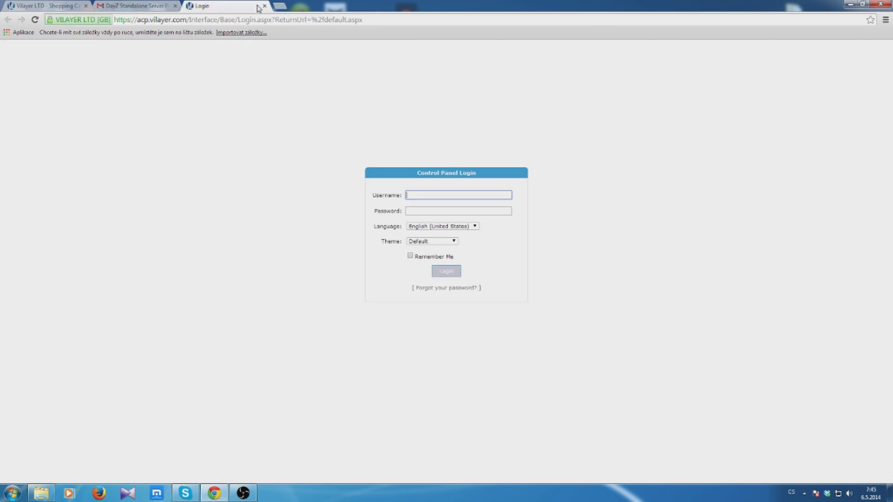
pyautogui.click(263, 6)
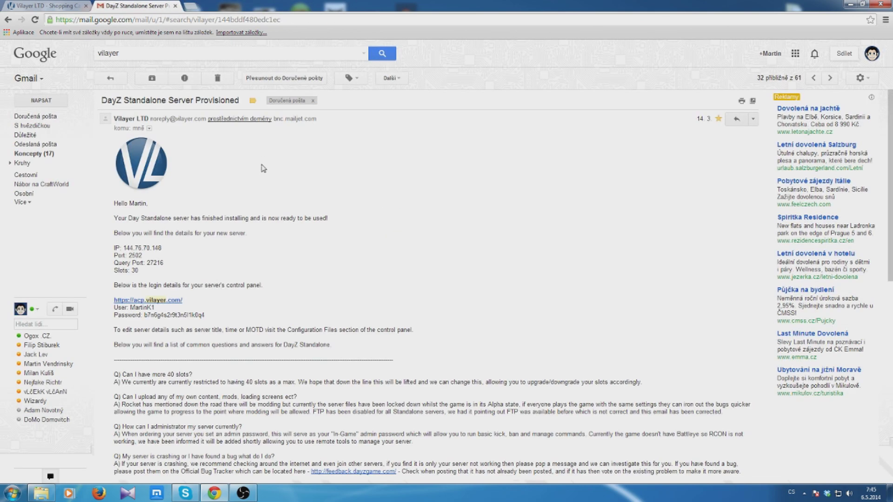
pyautogui.click(36, 119)
pyautogui.click(43, 5)
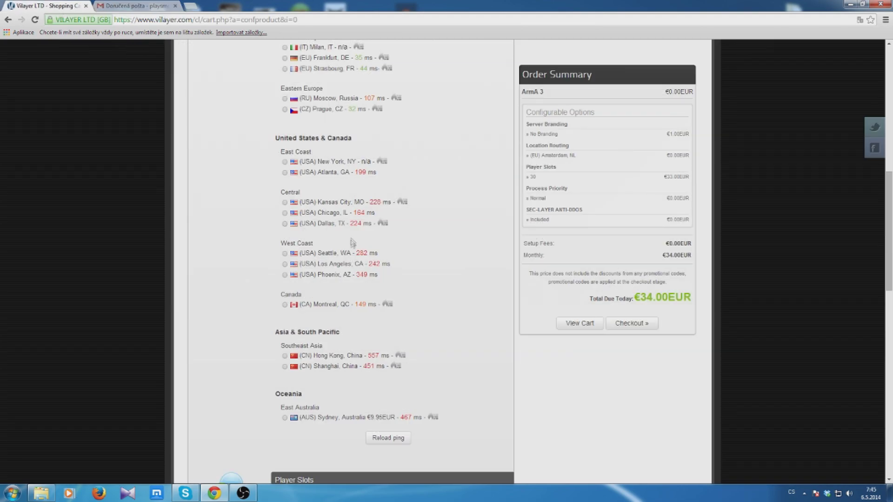
pyautogui.moveTo(888, 223); pyautogui.dragTo(888, 96)
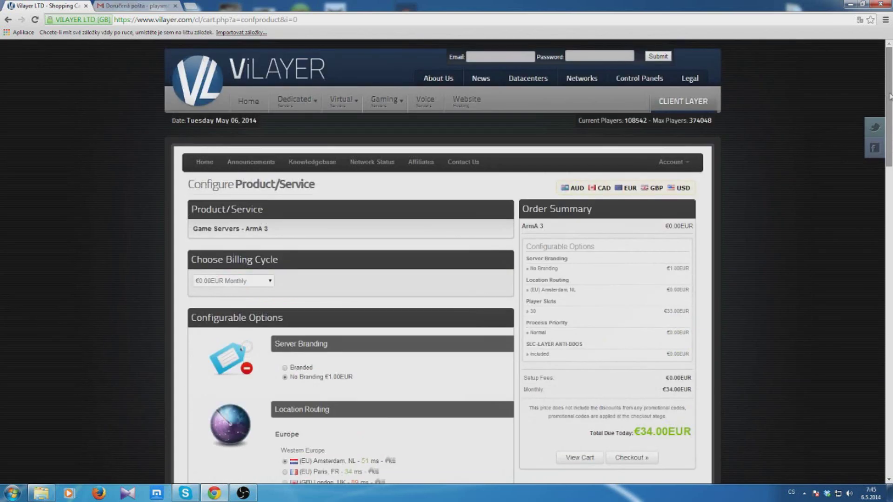
pyautogui.scroll(-3, 802, 217)
pyautogui.scroll(3, 802, 217)
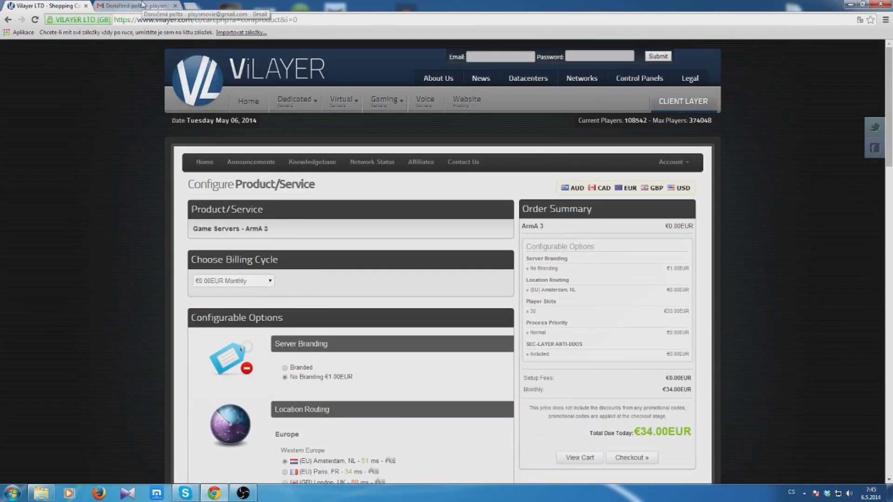
# Search Gmail for 'vilayer', then return to the €34.00EUR Vilayer order tab.
pyautogui.click(12, 494)
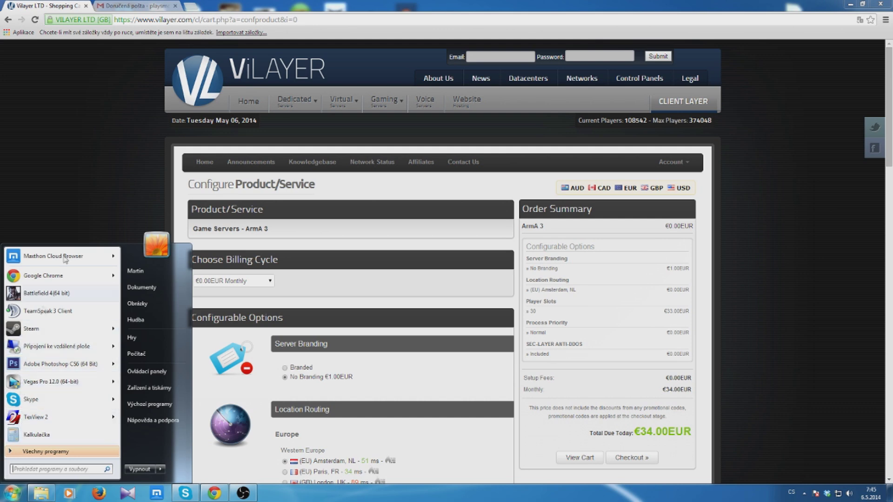
pyautogui.click(111, 7)
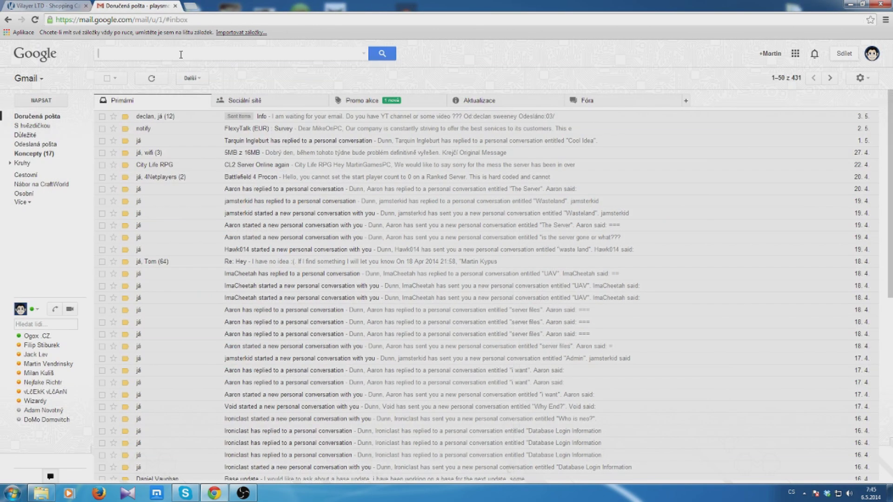
pyautogui.write('vilayer')
pyautogui.press('Return')
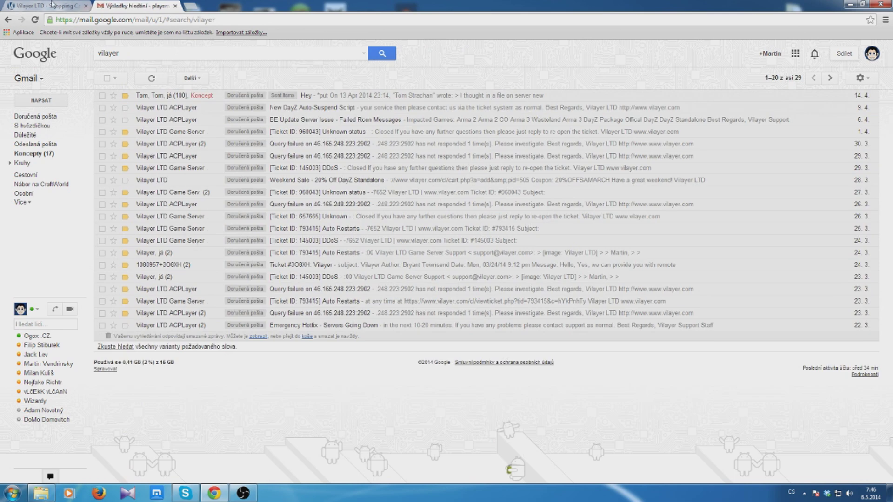
pyautogui.click(28, 6)
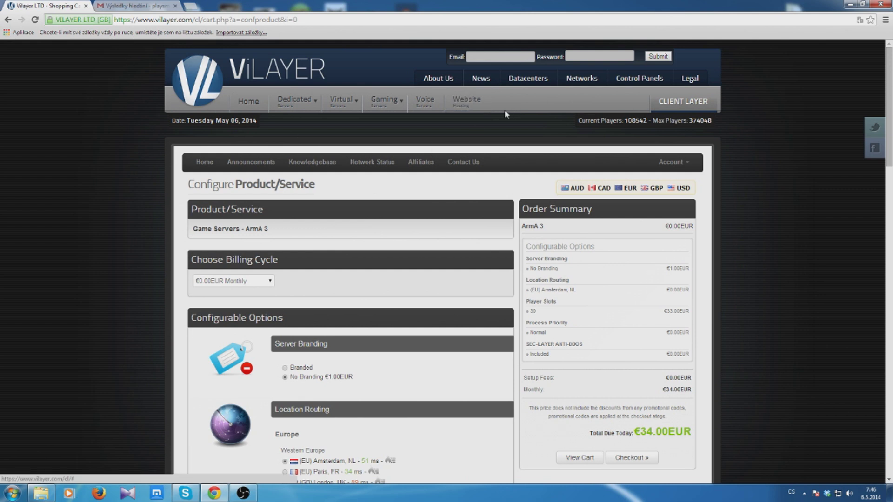
pyautogui.scroll(-3, 29, 114)
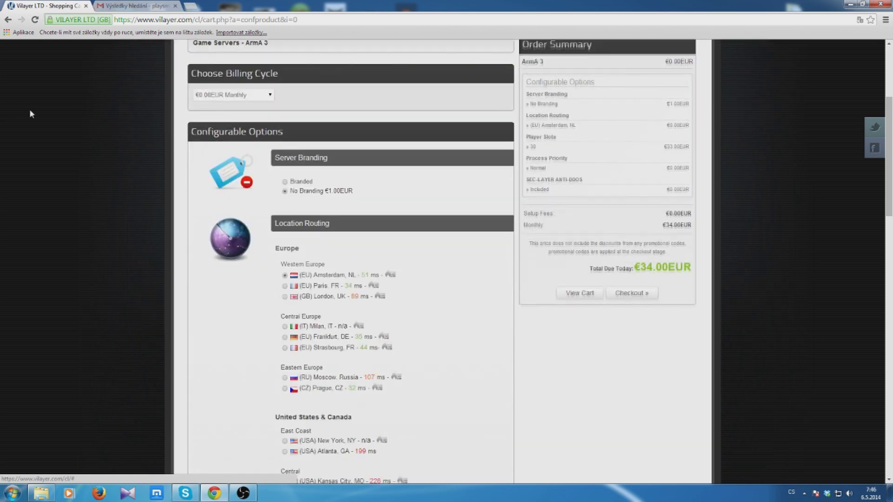
pyautogui.scroll(3, 30, 113)
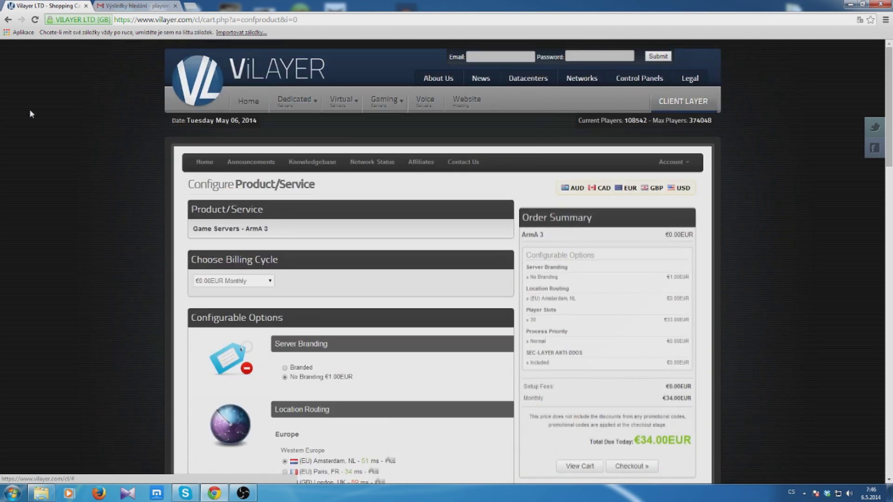
# Launch FileZilla from the Start menu and click through its empty Quickconnect fields.
pyautogui.click(12, 493)
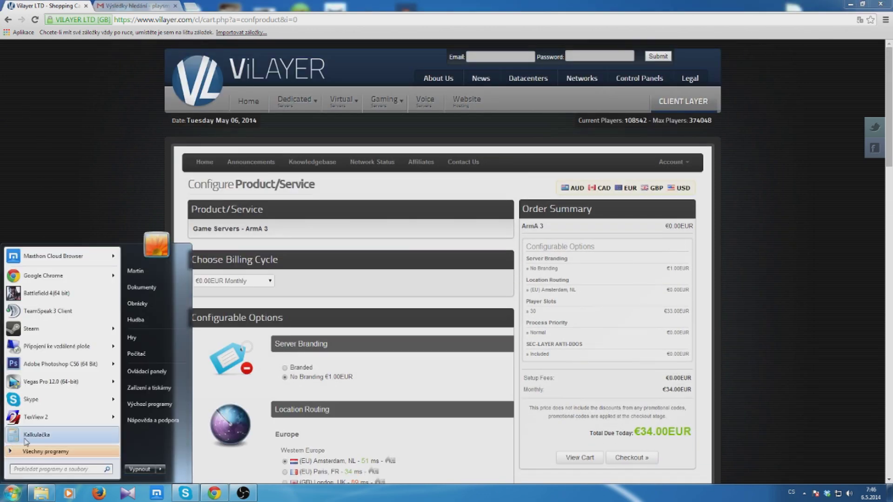
pyautogui.write('file')
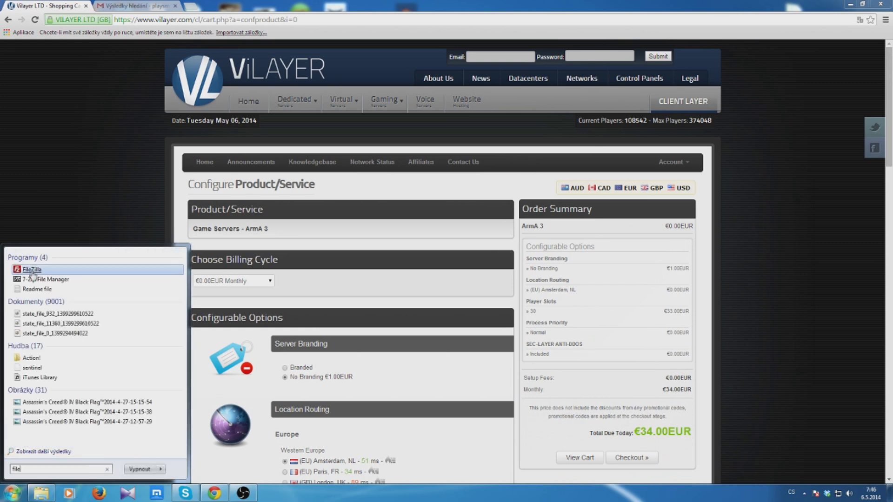
pyautogui.click(32, 272)
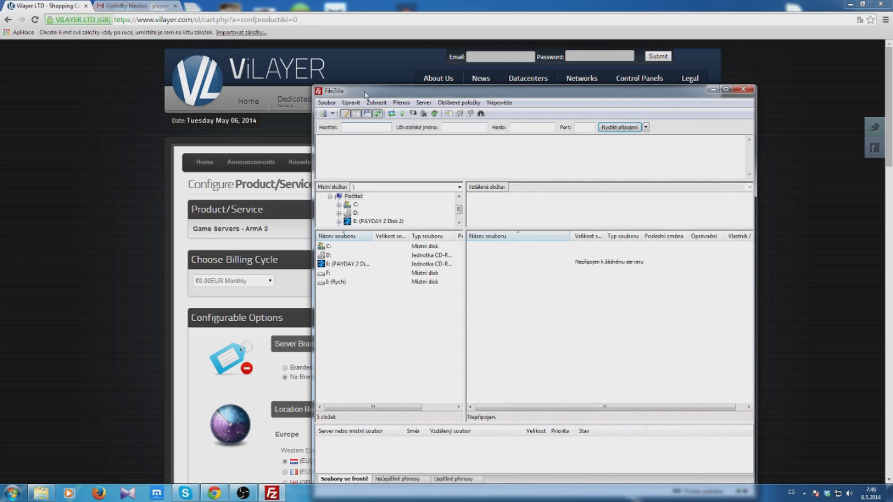
pyautogui.moveTo(361, 98); pyautogui.dragTo(336, 83)
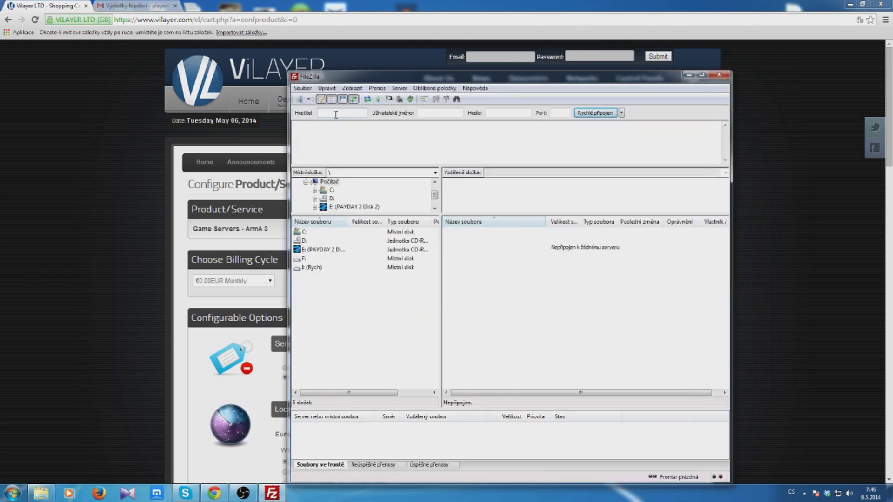
pyautogui.click(432, 114)
pyautogui.click(499, 112)
pyautogui.click(558, 113)
# Minimize FileZilla and load the Google homepage in the Gmail results tab.
pyautogui.click(687, 75)
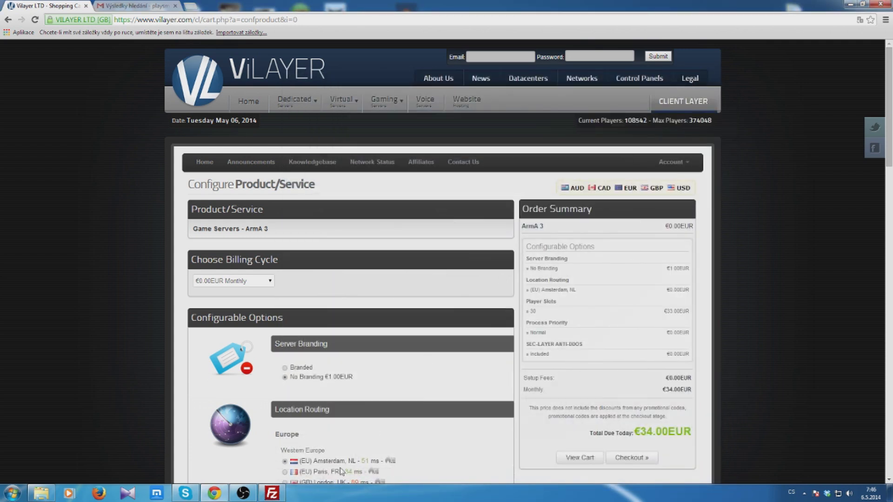
pyautogui.click(41, 493)
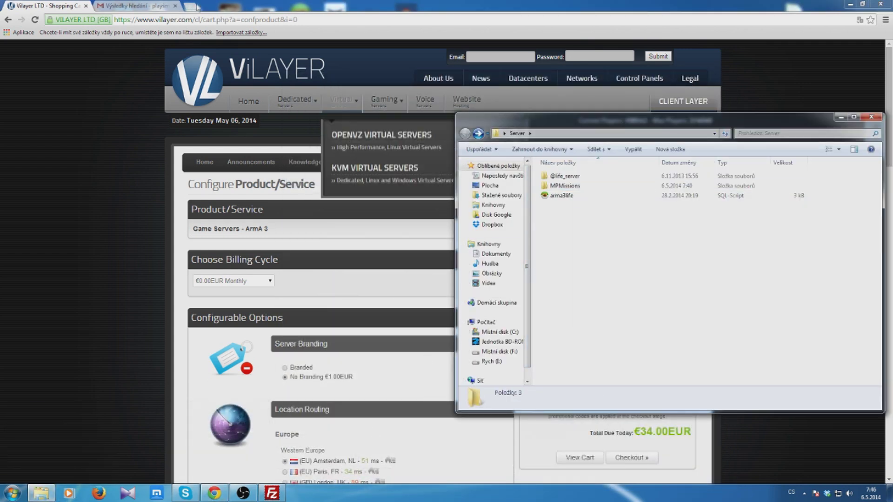
pyautogui.click(134, 6)
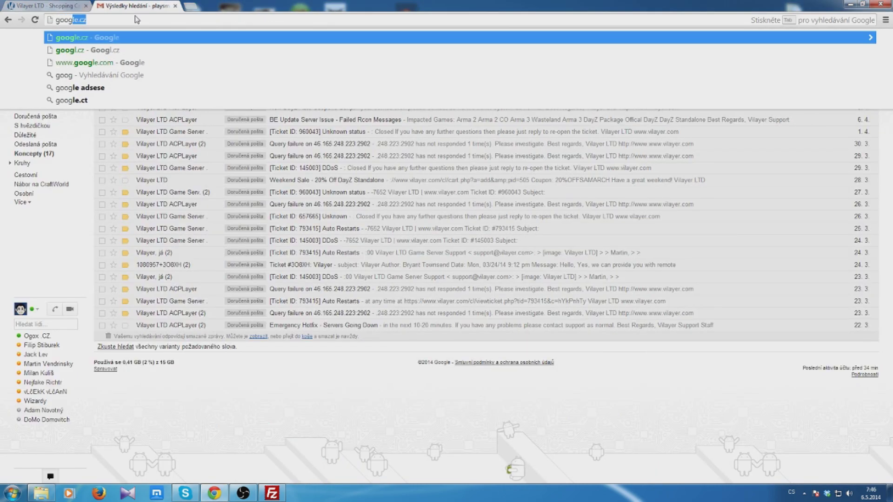
pyautogui.write('google.cz')
pyautogui.press('Return')
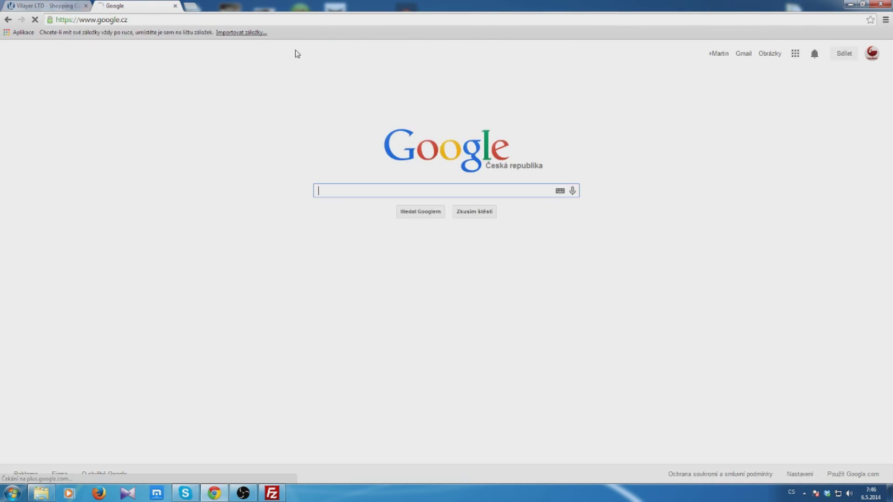
pyautogui.write('altis life')
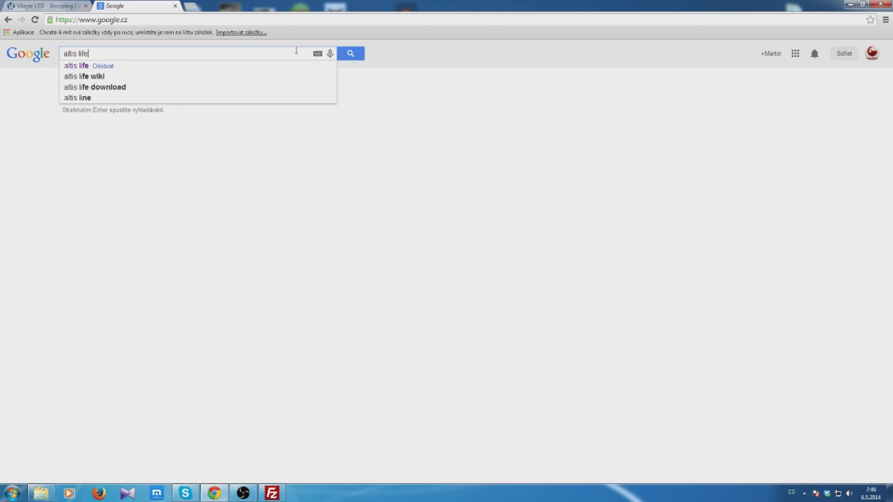
# Search 'altis life' and follow the Bohemia thread to altisliferpg.com's Development Updates forum.
pyautogui.press('Return')
pyautogui.click(106, 128)
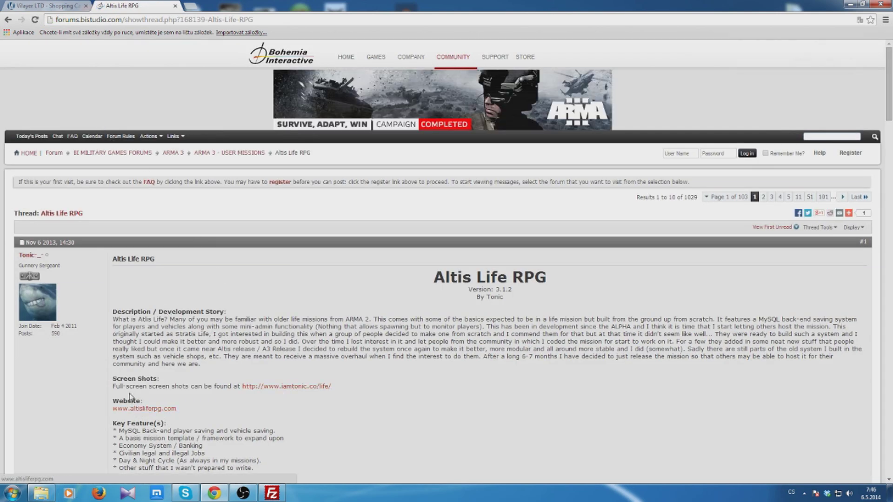
pyautogui.scroll(-1, 148, 412)
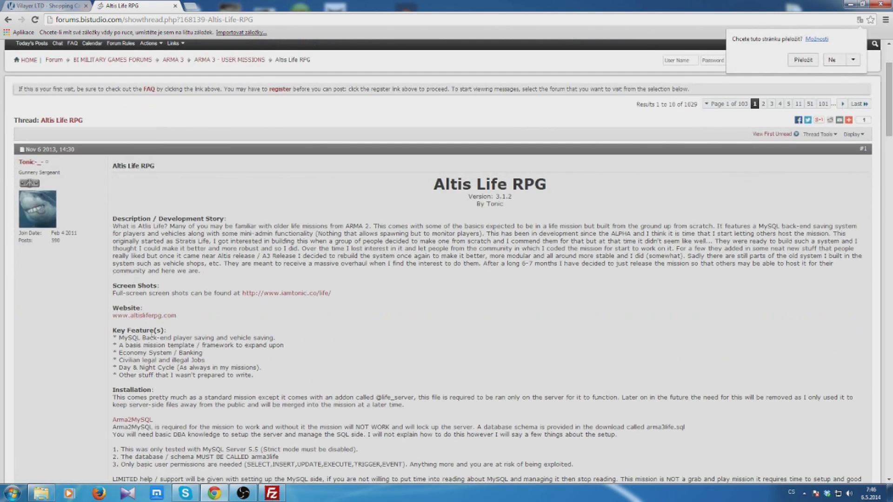
pyautogui.click(122, 316)
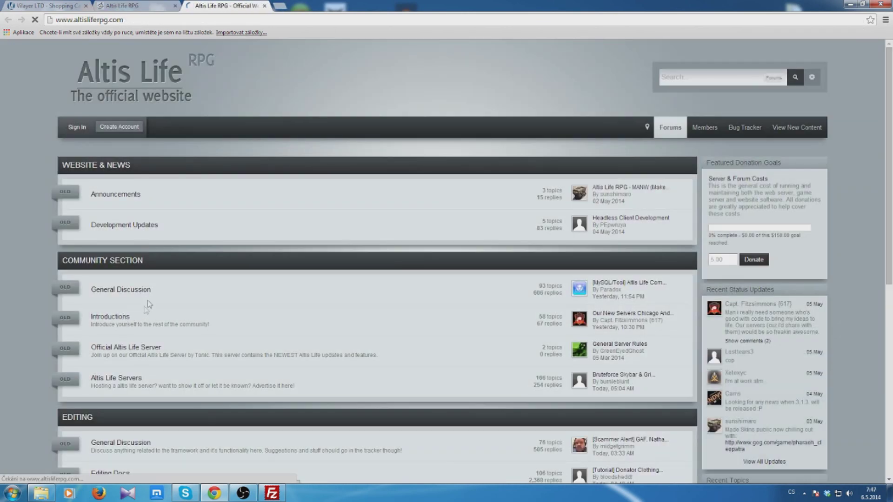
pyautogui.click(127, 227)
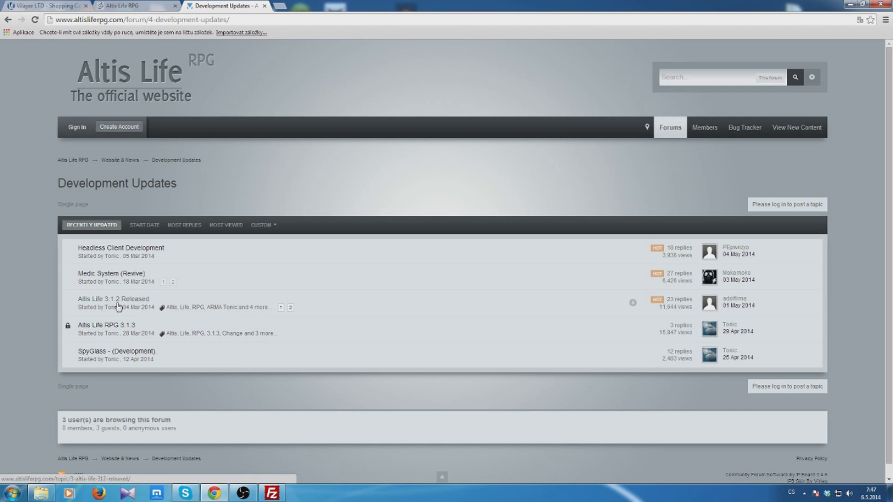
pyautogui.click(125, 305)
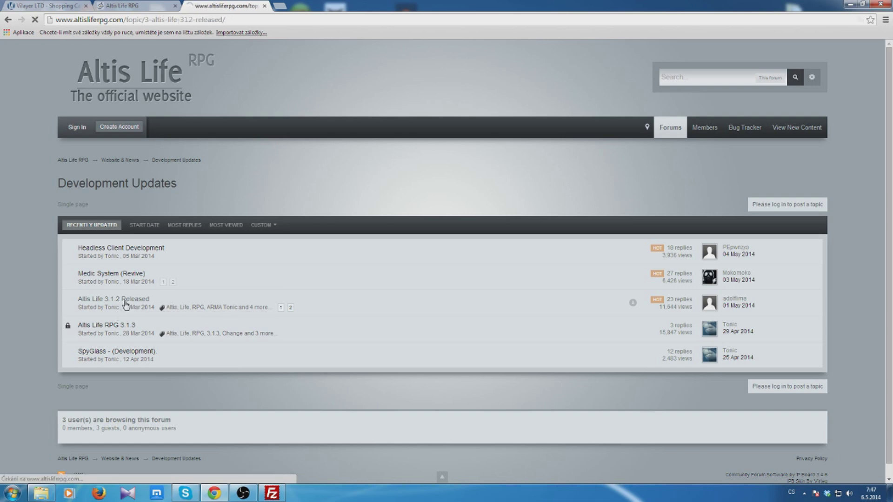
pyautogui.scroll(-10, 125, 304)
pyautogui.scroll(5, 124, 305)
pyautogui.scroll(2, 125, 304)
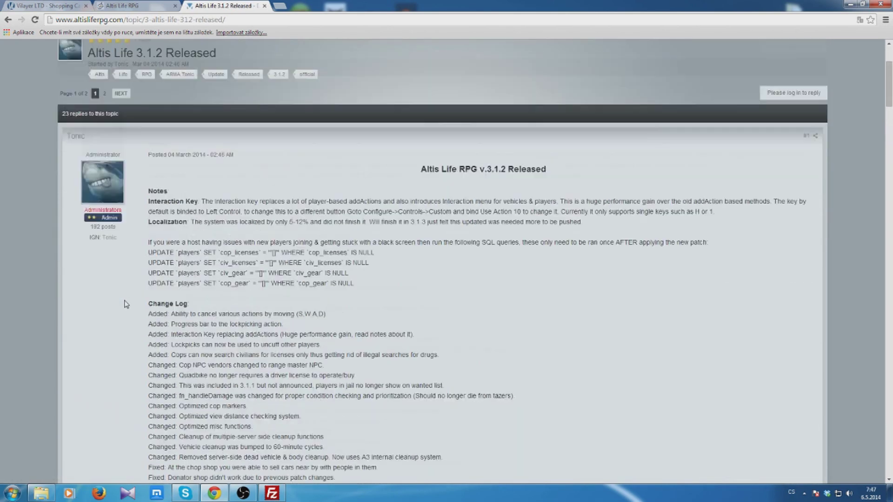
pyautogui.scroll(2, 125, 305)
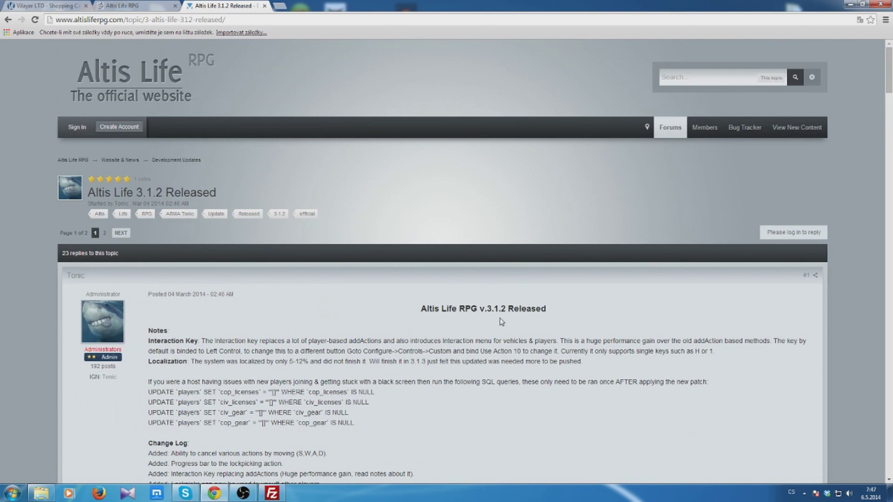
pyautogui.scroll(-3, 147, 317)
pyautogui.scroll(-2, 147, 317)
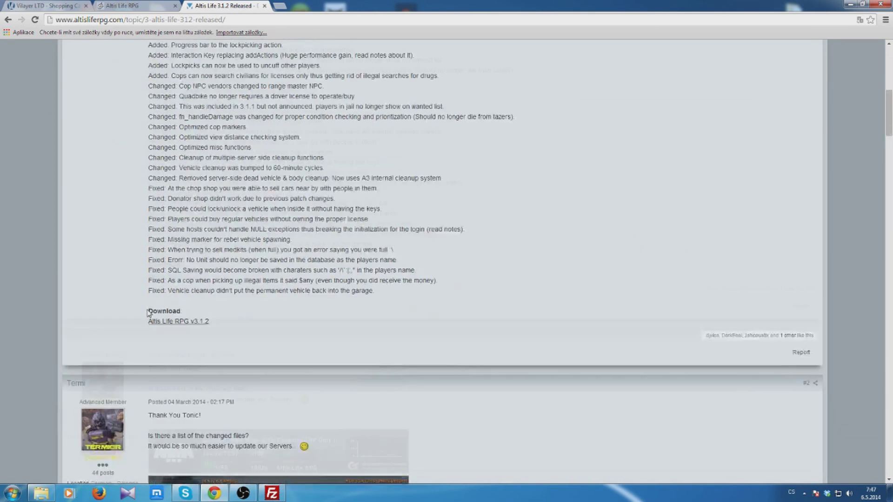
pyautogui.scroll(-2, 145, 307)
pyautogui.scroll(2, 139, 287)
pyautogui.scroll(4, 138, 287)
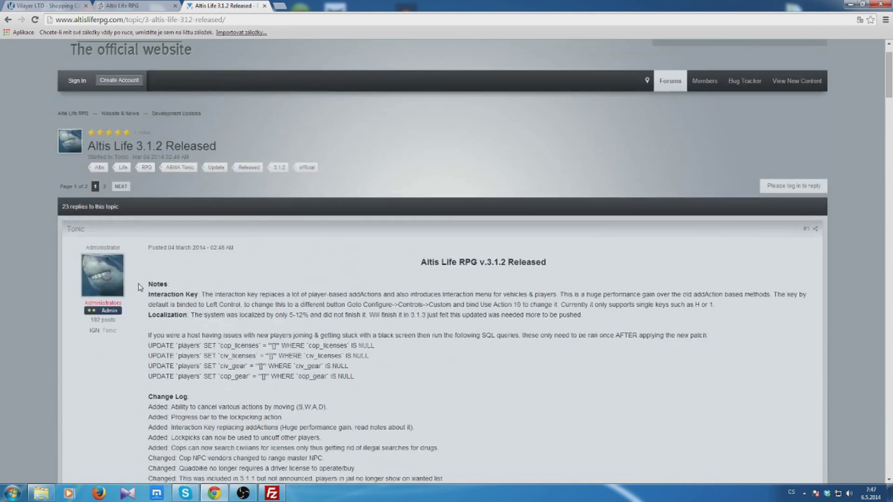
pyautogui.scroll(-2, 138, 285)
pyautogui.scroll(-4, 139, 282)
pyautogui.scroll(3, 134, 252)
pyautogui.scroll(3, 134, 251)
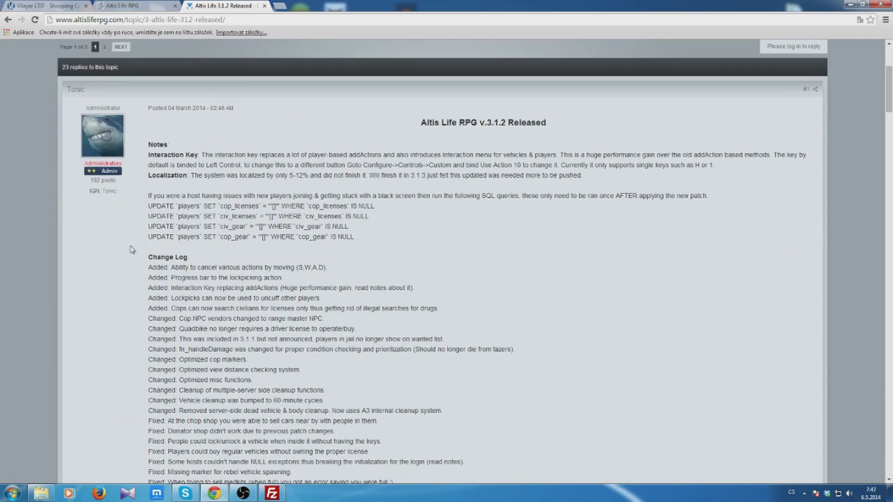
pyautogui.scroll(-3, 143, 264)
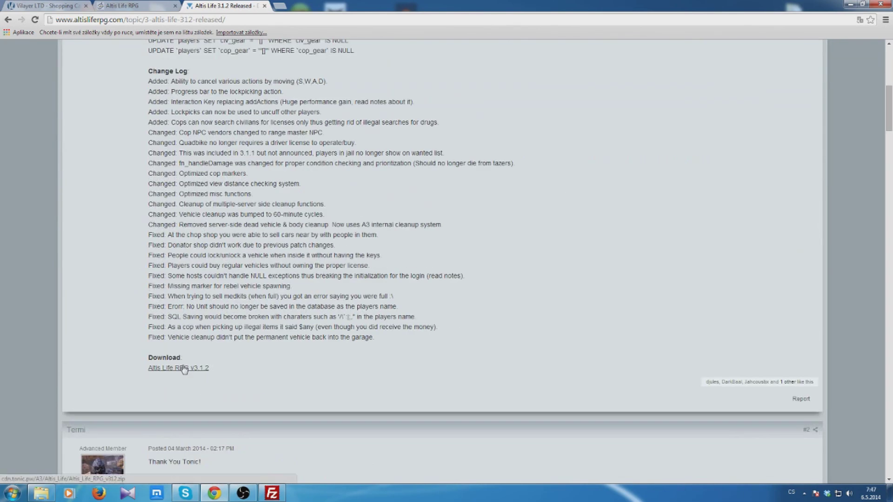
# Download Altis Life RPG v3.1.2 from the 3.1.2 Released post.
pyautogui.click(185, 370)
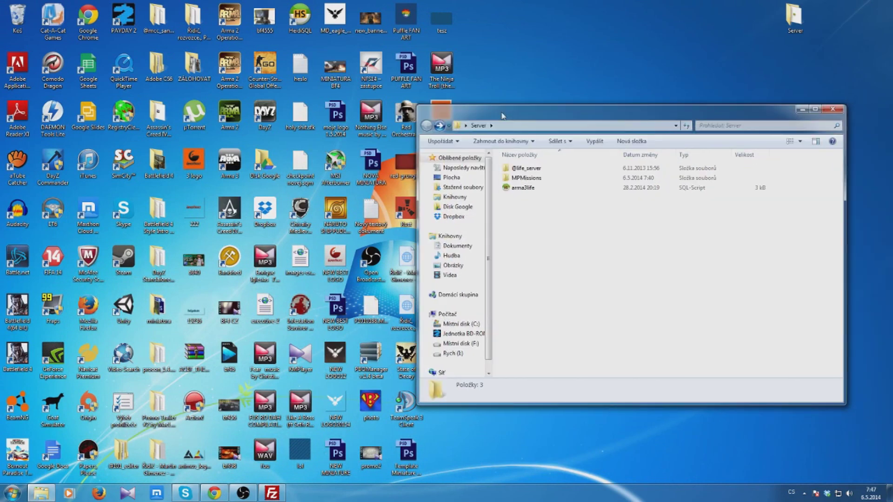
# Select items in the Server folder and open MPMissions.
pyautogui.click(533, 169)
pyautogui.click(535, 189)
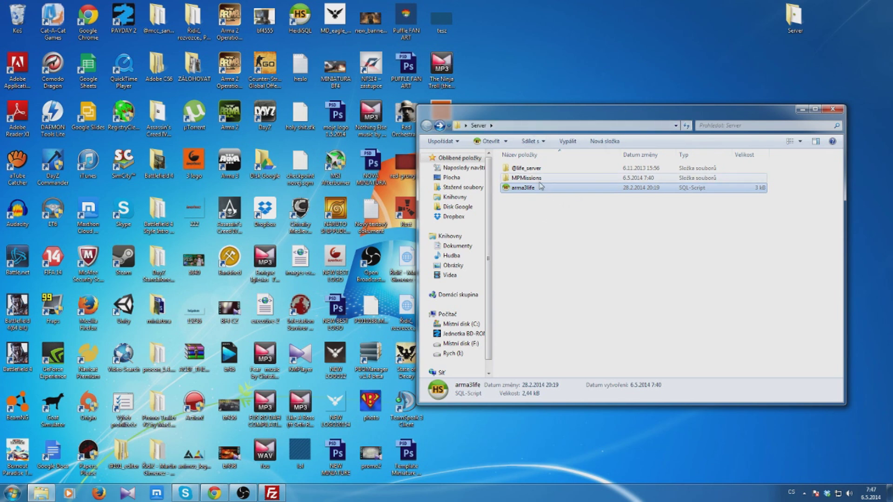
pyautogui.click(535, 202)
pyautogui.click(526, 180)
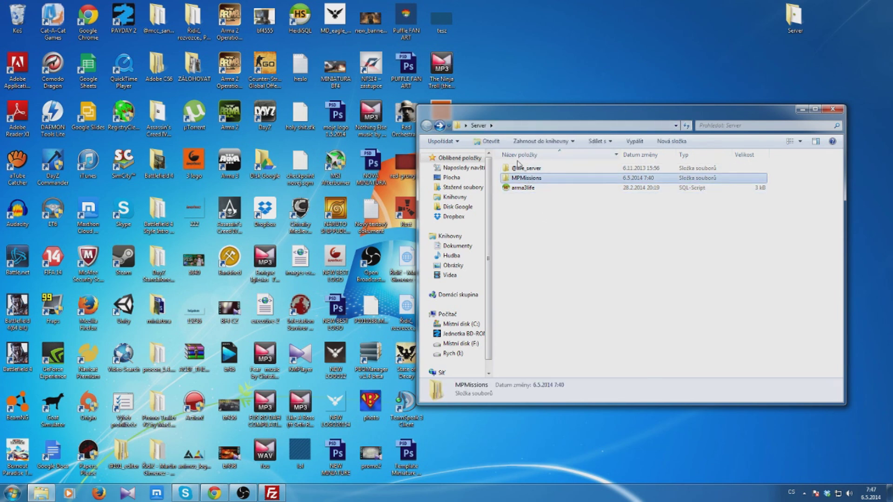
pyautogui.press('Down')
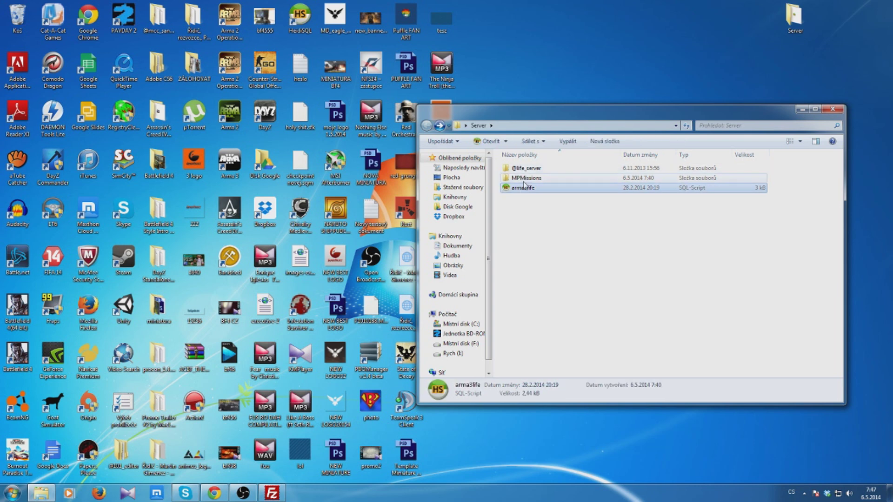
pyautogui.moveTo(526, 178)
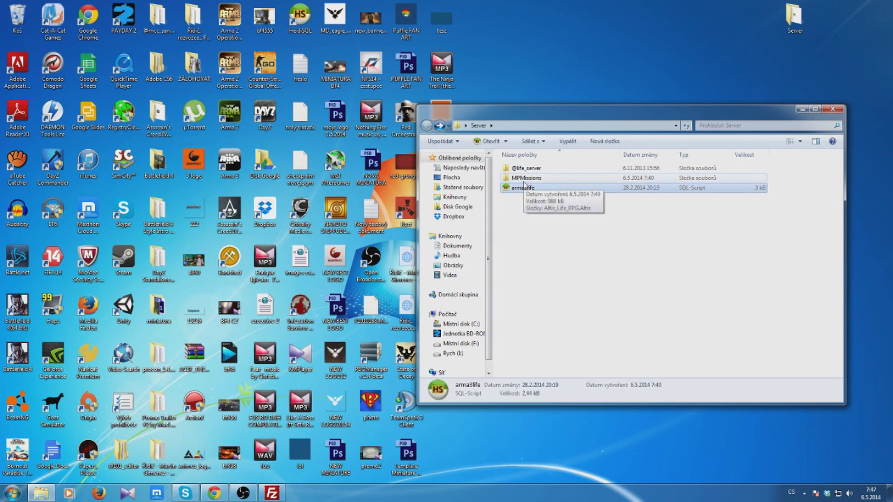
pyautogui.doubleClick(523, 183)
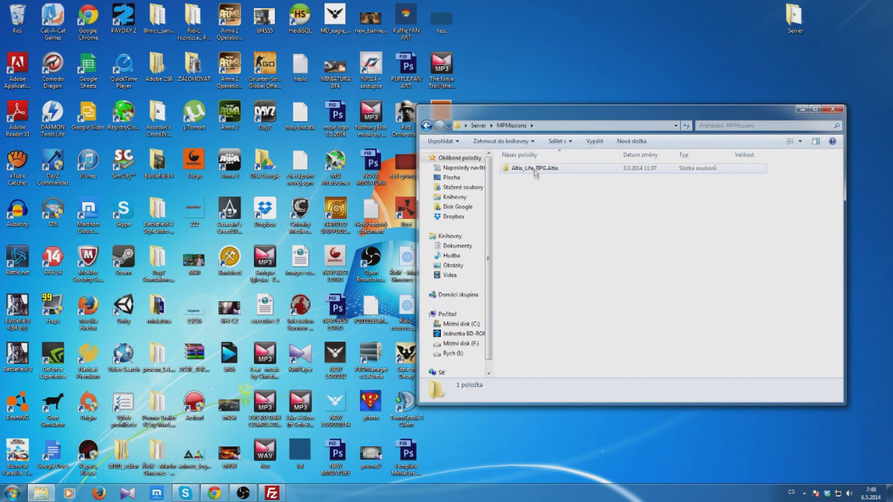
# Open the Altis_Life_RPG.Altis mission folder and look inside its icons and sounds folders.
pyautogui.doubleClick(534, 169)
pyautogui.doubleClick(519, 168)
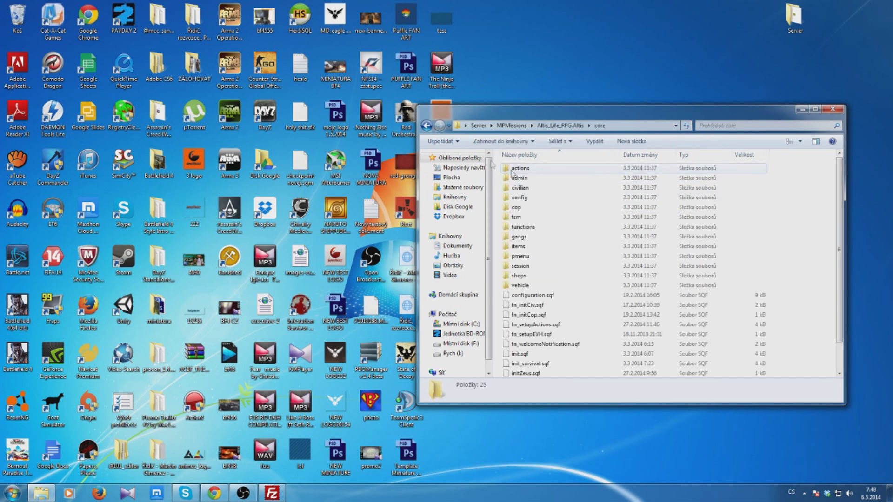
pyautogui.press('BackSpace')
pyautogui.doubleClick(525, 187)
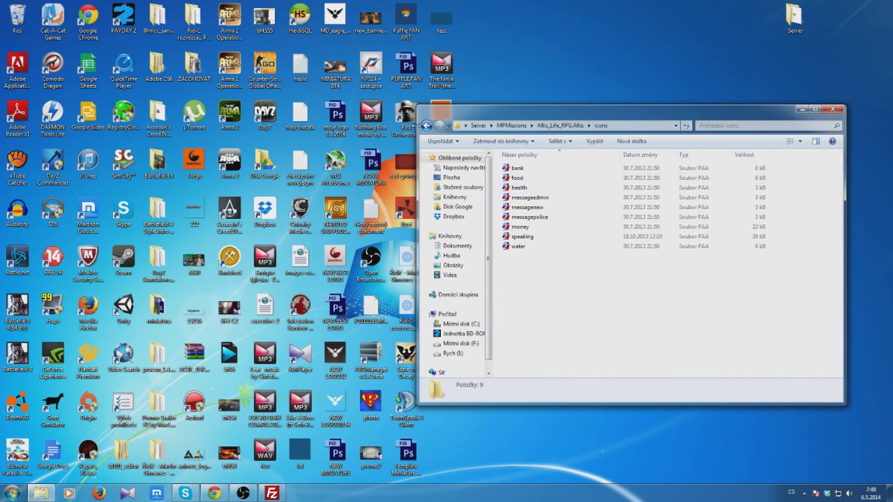
pyautogui.click(425, 126)
pyautogui.doubleClick(520, 198)
pyautogui.click(426, 126)
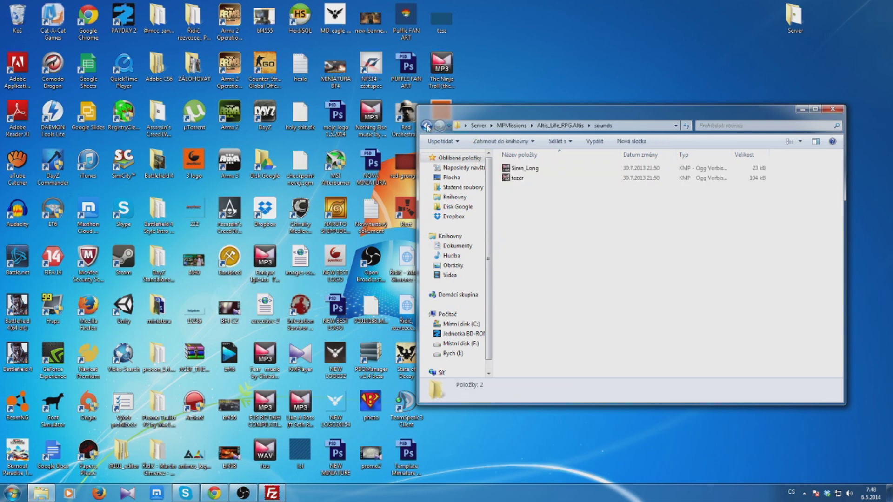
# Check the core folder, go back up to Server, and return to the 3.1.2 release page.
pyautogui.doubleClick(513, 169)
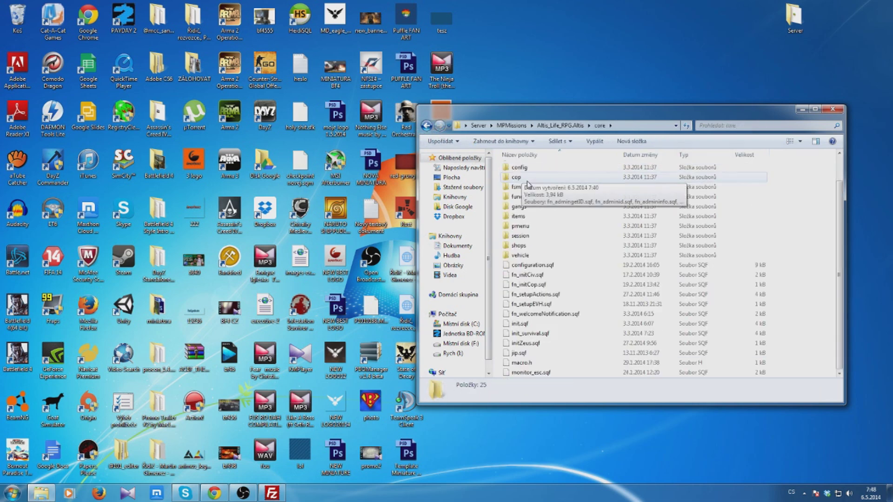
pyautogui.press('BackSpace')
pyautogui.click(425, 125)
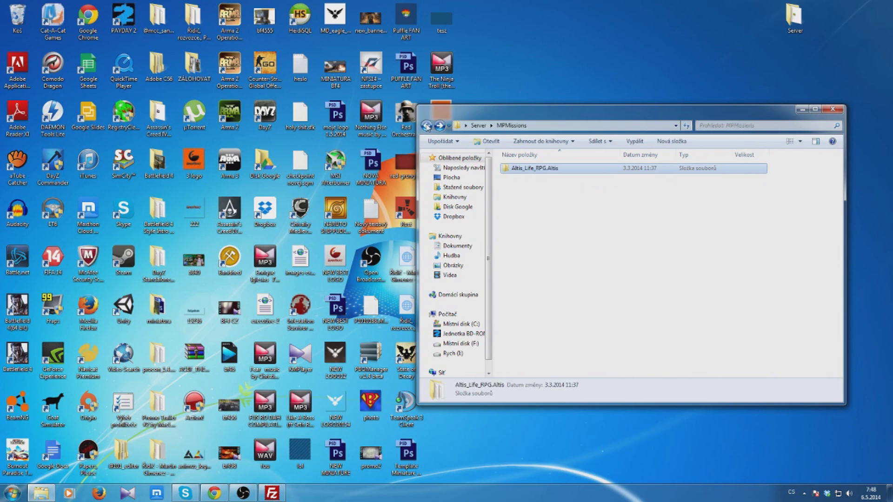
pyautogui.click(426, 126)
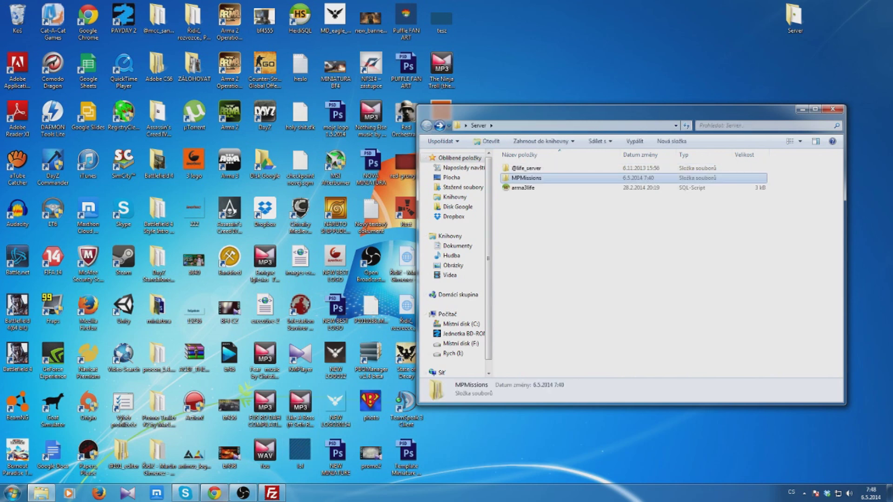
pyautogui.click(214, 493)
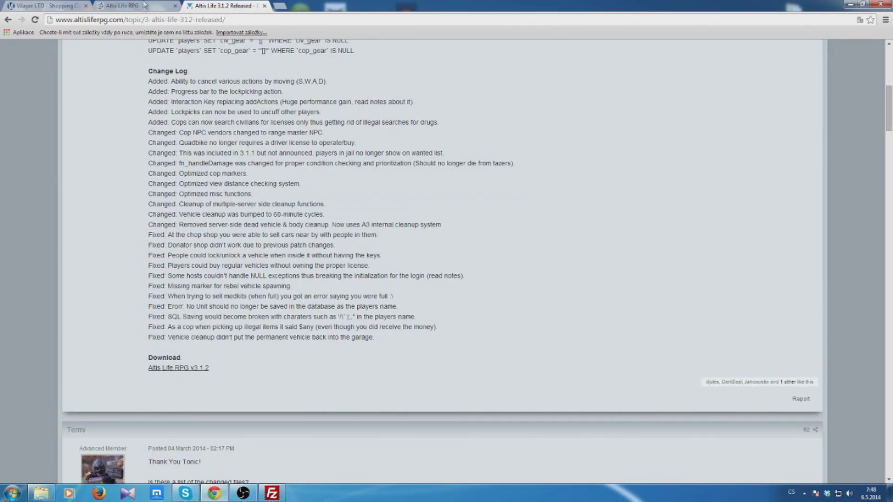
# Return to the Vilayer ArmA 3 order: No Branding, Amsterdam, 30 slots, €34.00EUR due today.
pyautogui.click(73, 6)
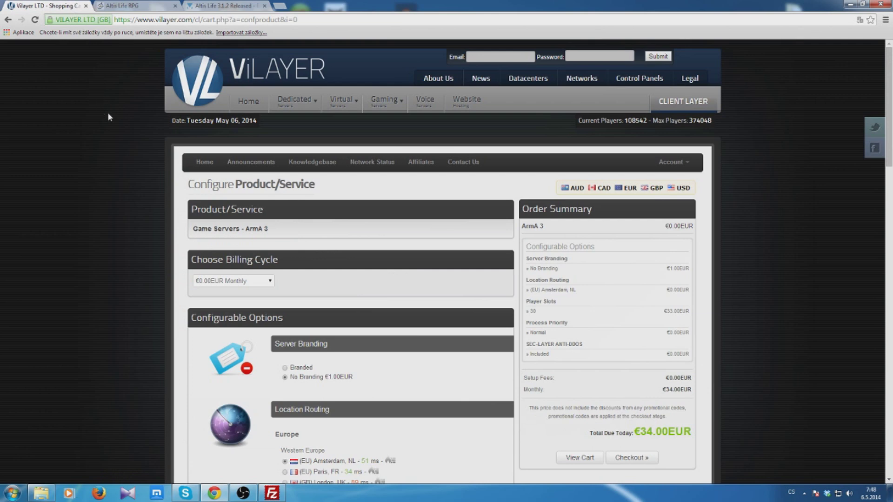
pyautogui.scroll(-1, 121, 132)
pyautogui.scroll(-5, 122, 132)
pyautogui.scroll(6, 122, 132)
pyautogui.scroll(-2, 777, 259)
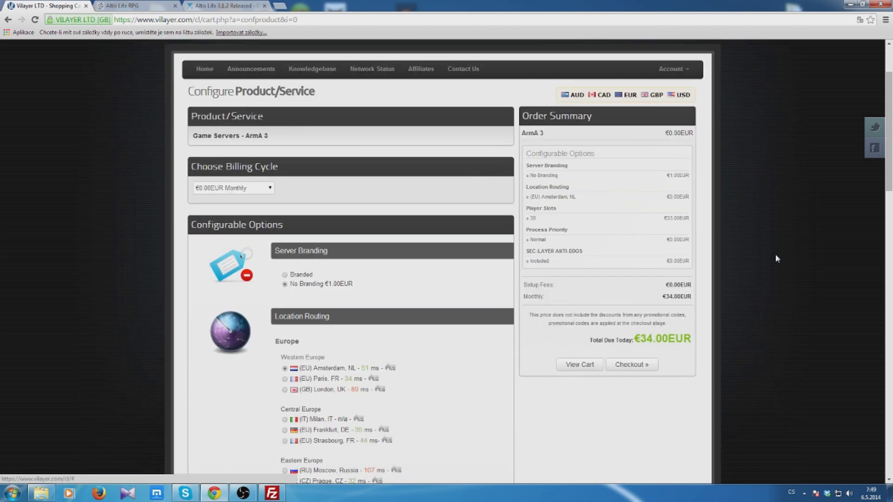
pyautogui.scroll(-2, 776, 257)
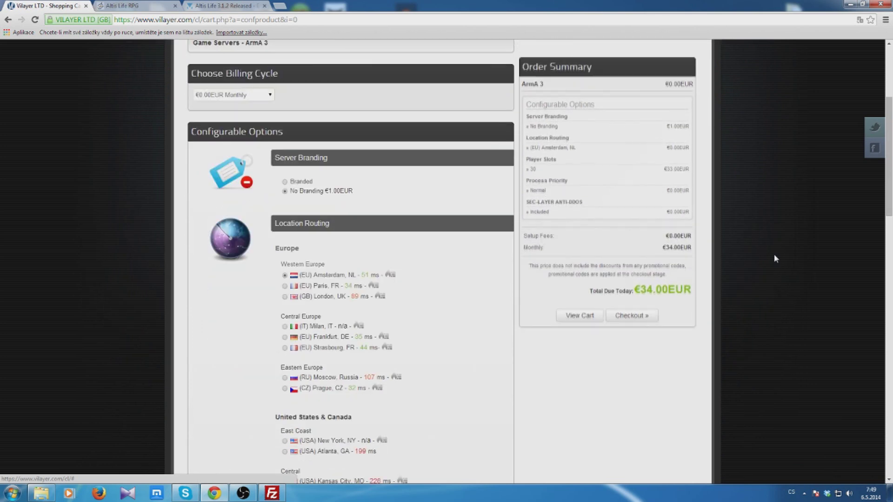
pyautogui.scroll(4, 774, 258)
pyautogui.scroll(-3, 773, 258)
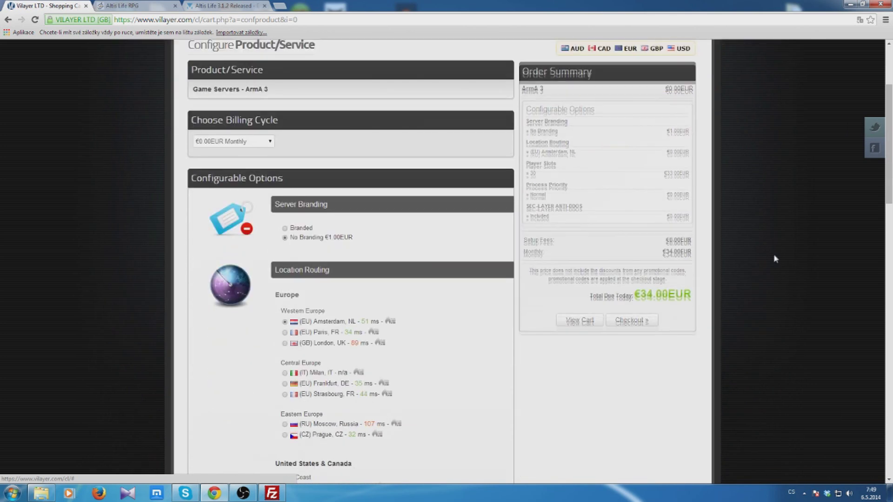
pyautogui.scroll(3, 773, 259)
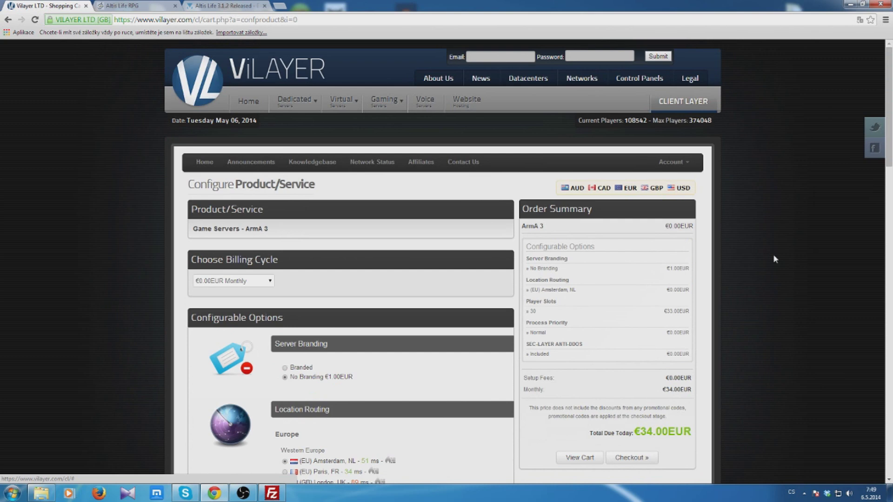
pyautogui.scroll(-3, 772, 259)
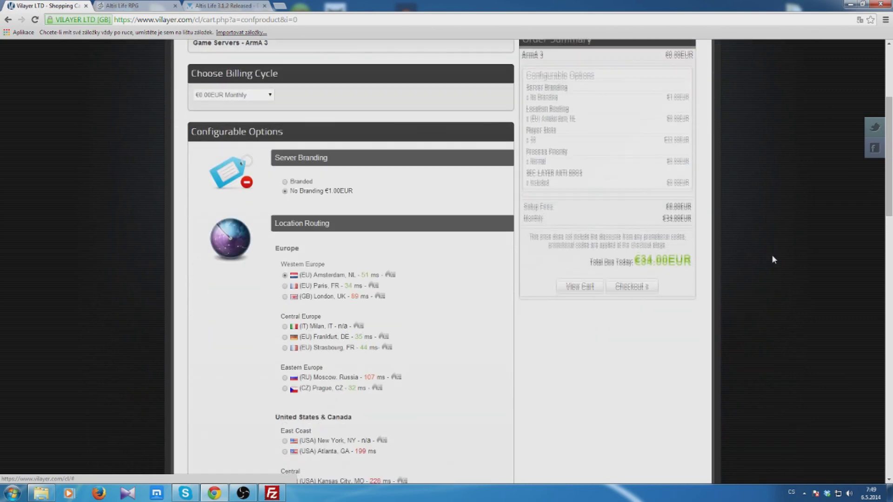
pyautogui.scroll(3, 772, 259)
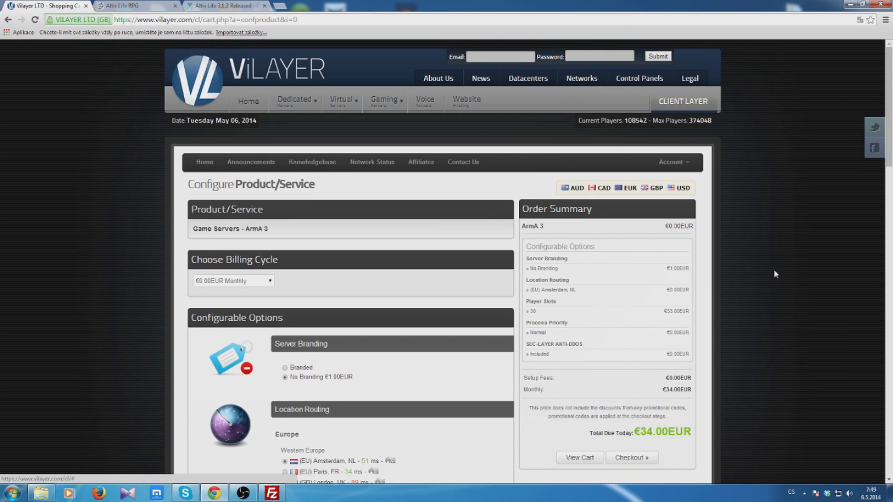
pyautogui.scroll(-1, 757, 317)
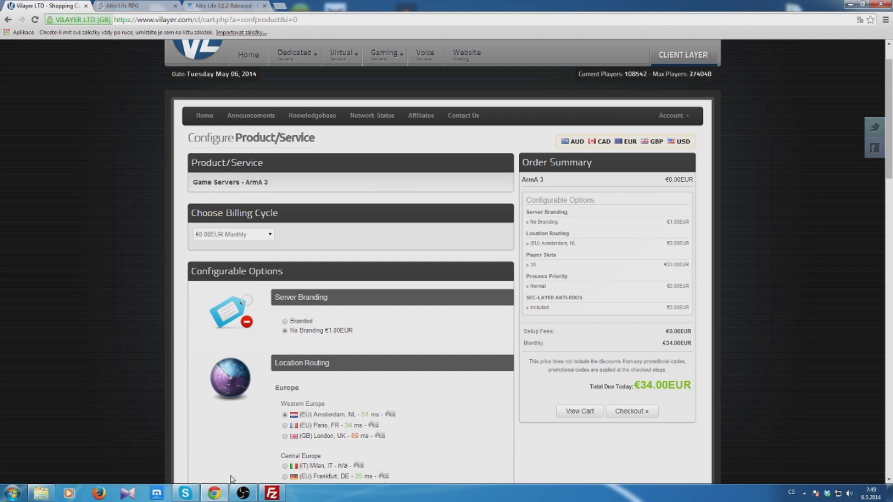
pyautogui.moveTo(243, 493)
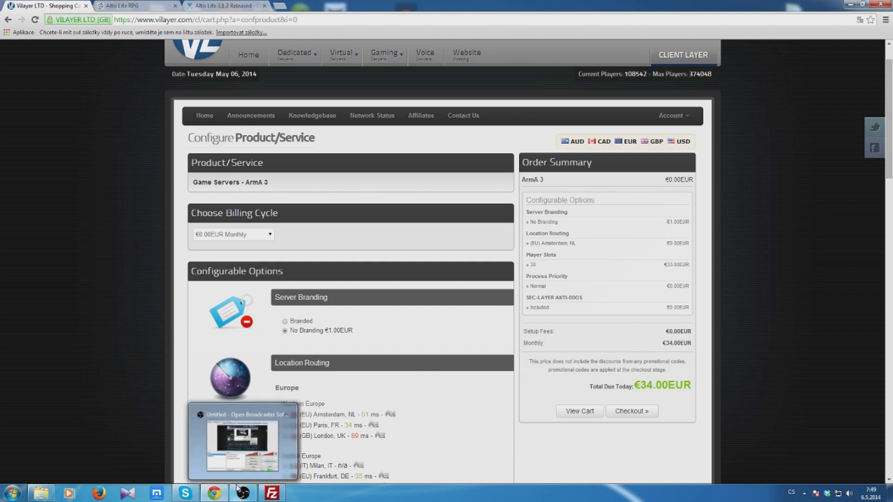
pyautogui.click(241, 490)
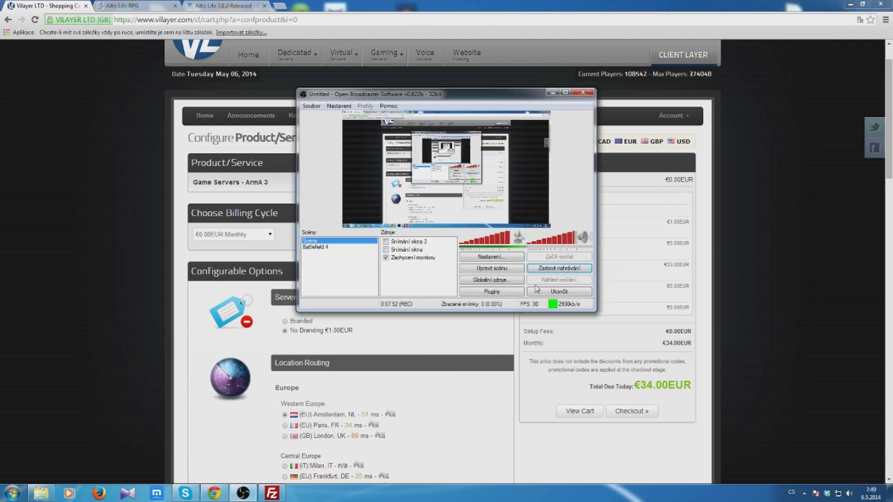